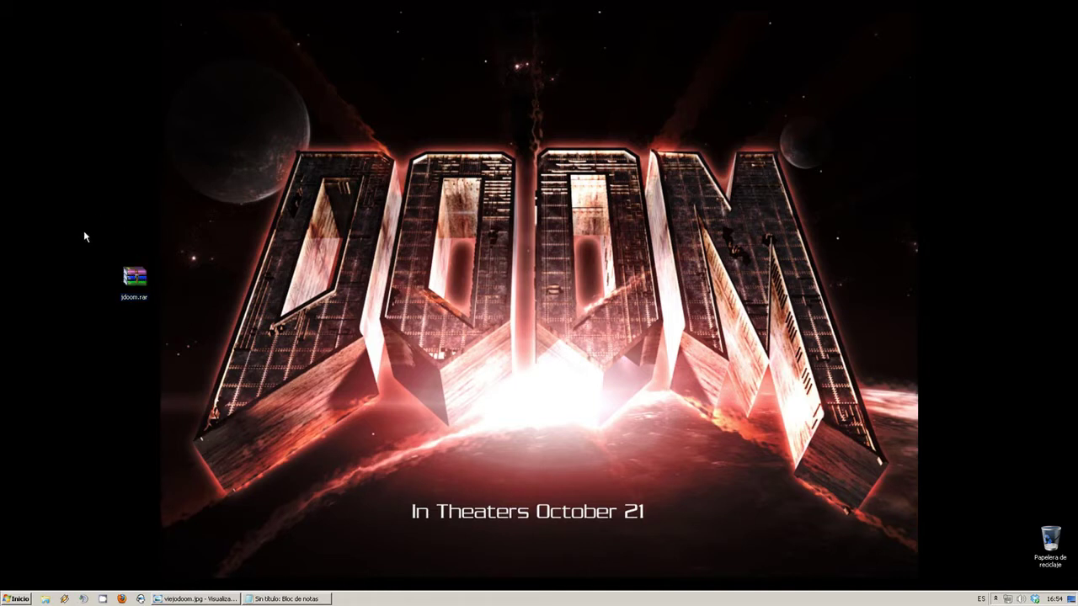
- Open the jdoom.rar archive from the desktop and dismiss the licence purchase reminder
left_click_drag(83, 230, 140, 289)
double_click(134, 280)
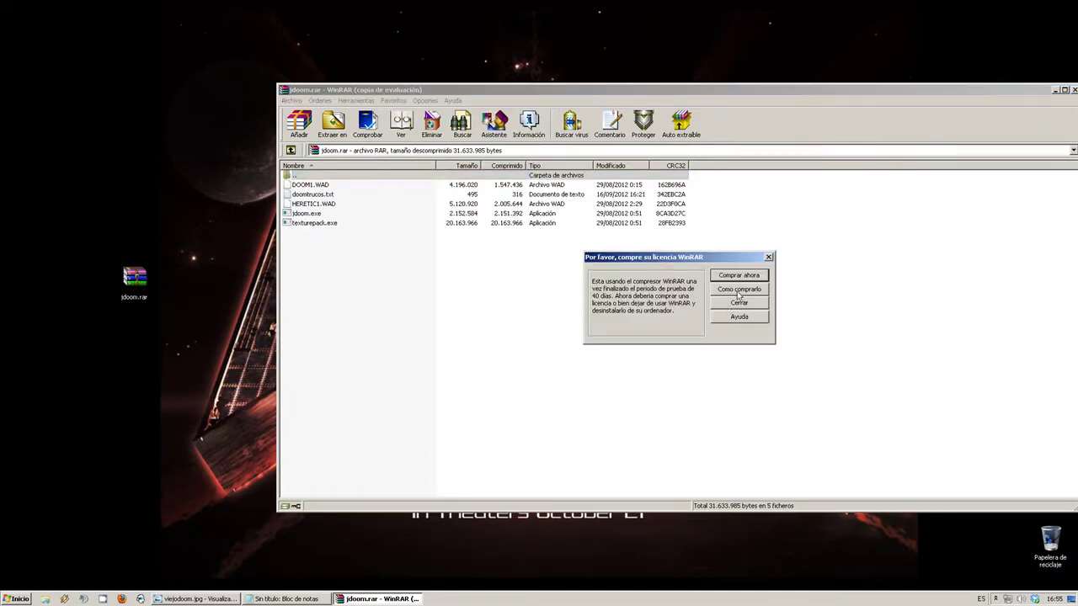
left_click(744, 308)
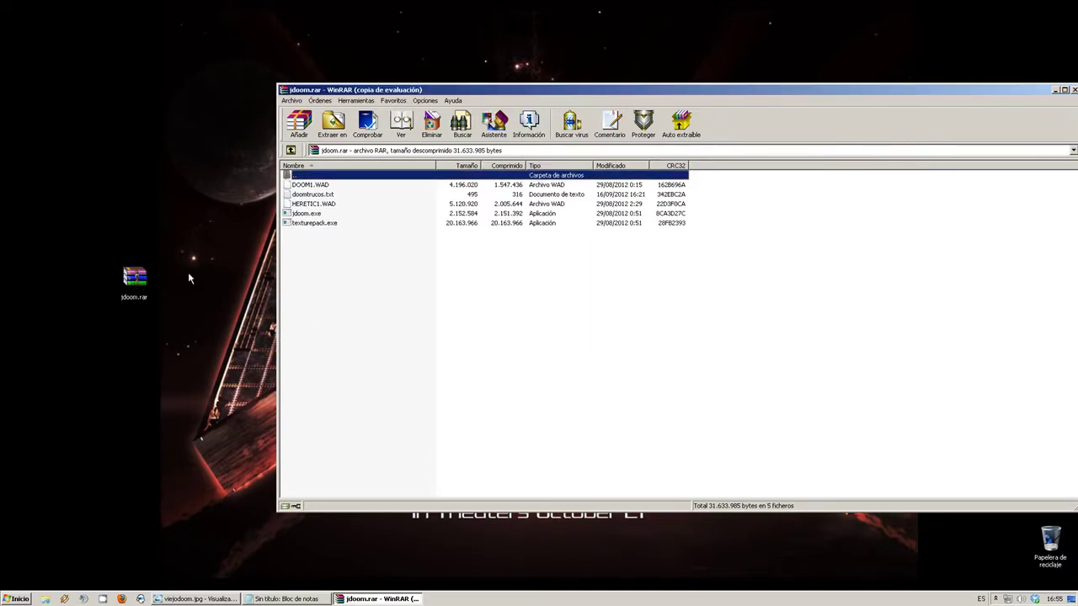
- Examine the archive's contents: the jdoom.exe and texturepack.exe installers, the DOOM1.WAD and HERETIC1.WAD game files, and doomtrucos.txt
left_click_drag(397, 304, 322, 194)
left_click(350, 306)
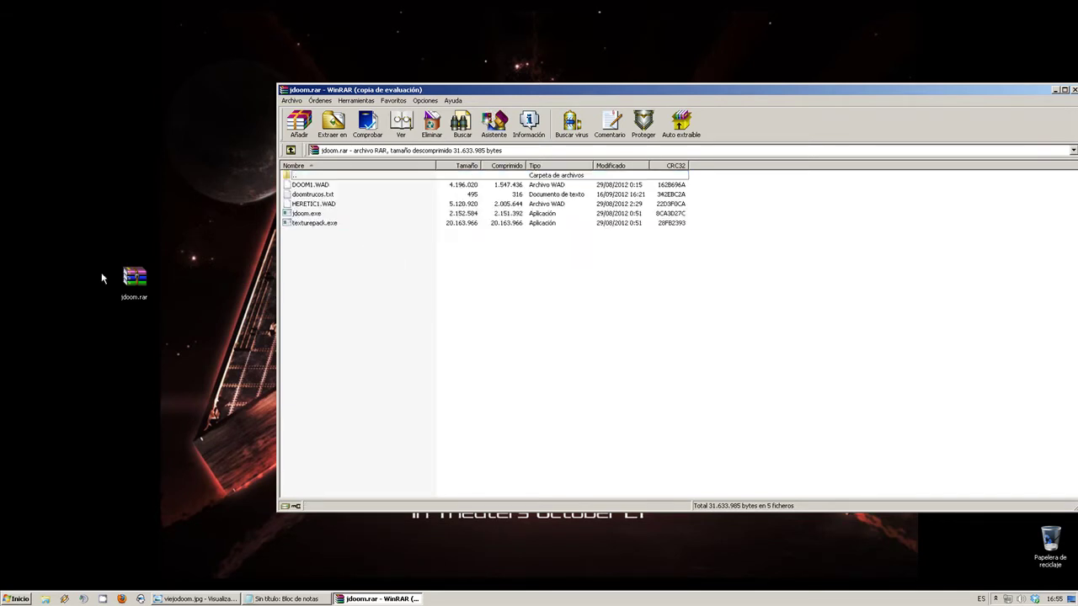
left_click_drag(361, 279, 332, 184)
left_click(340, 272)
left_click_drag(322, 242, 336, 301)
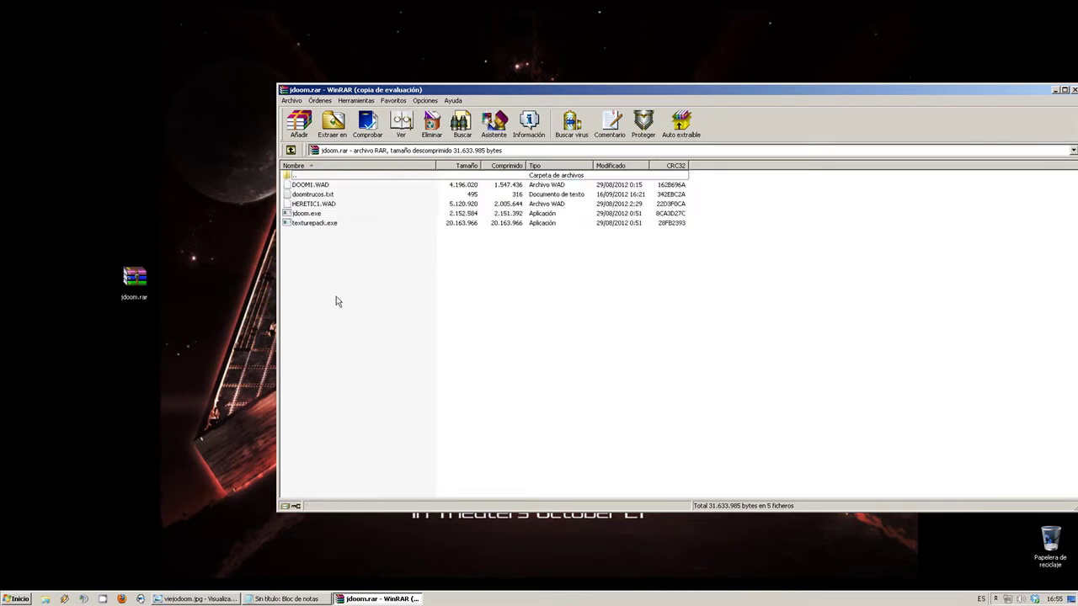
left_click(305, 216)
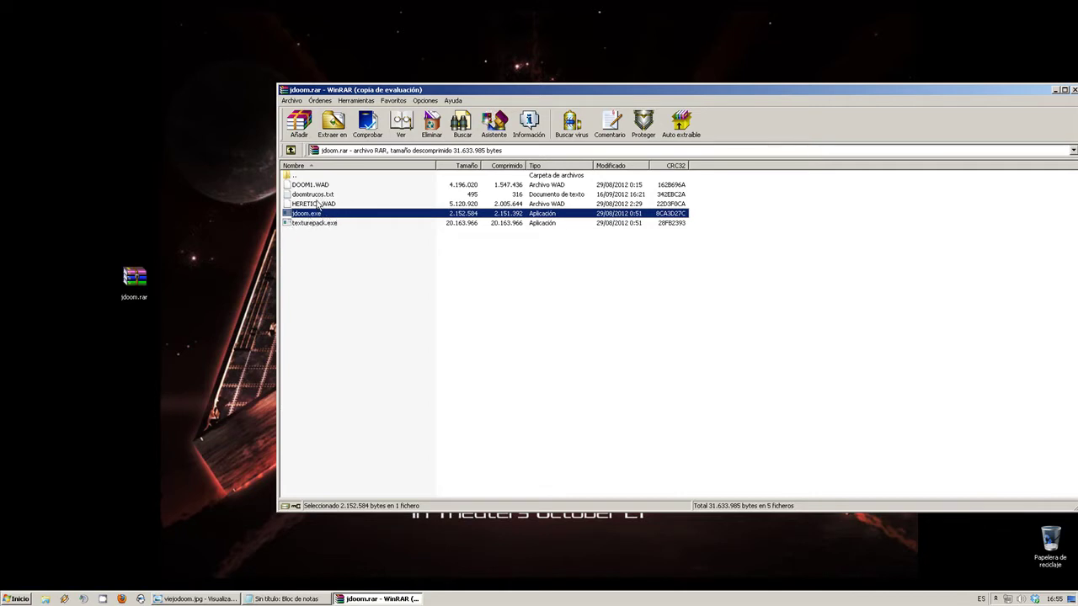
left_click(317, 207)
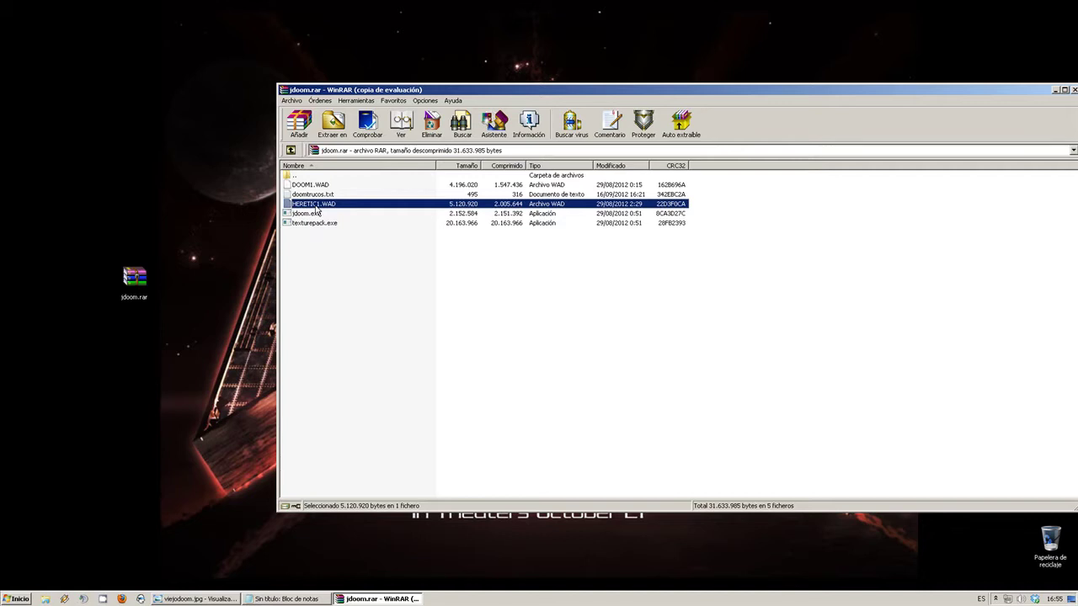
left_click(327, 186)
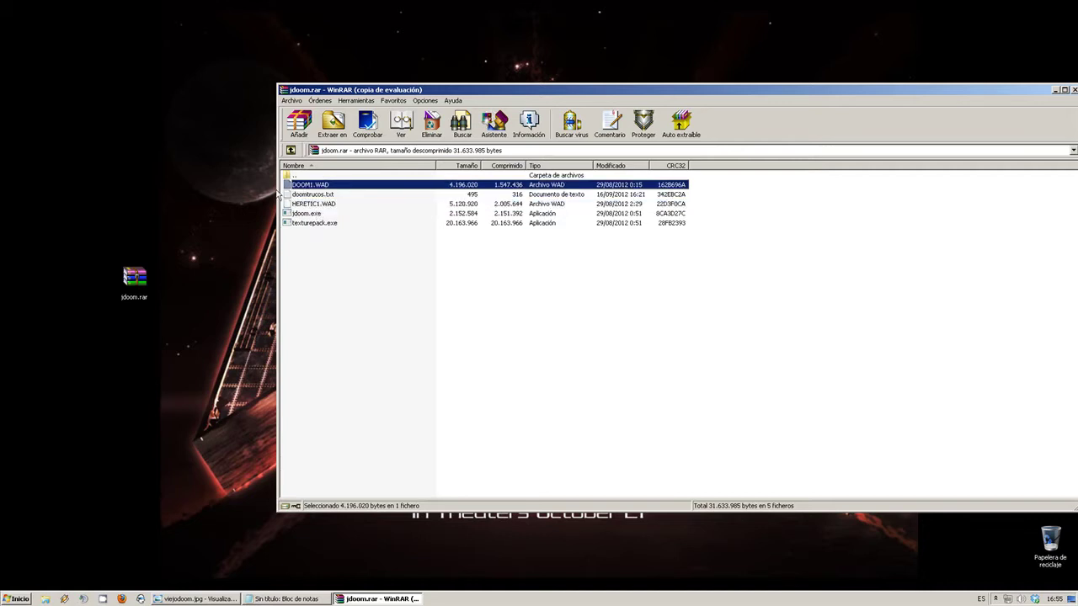
left_click(323, 207)
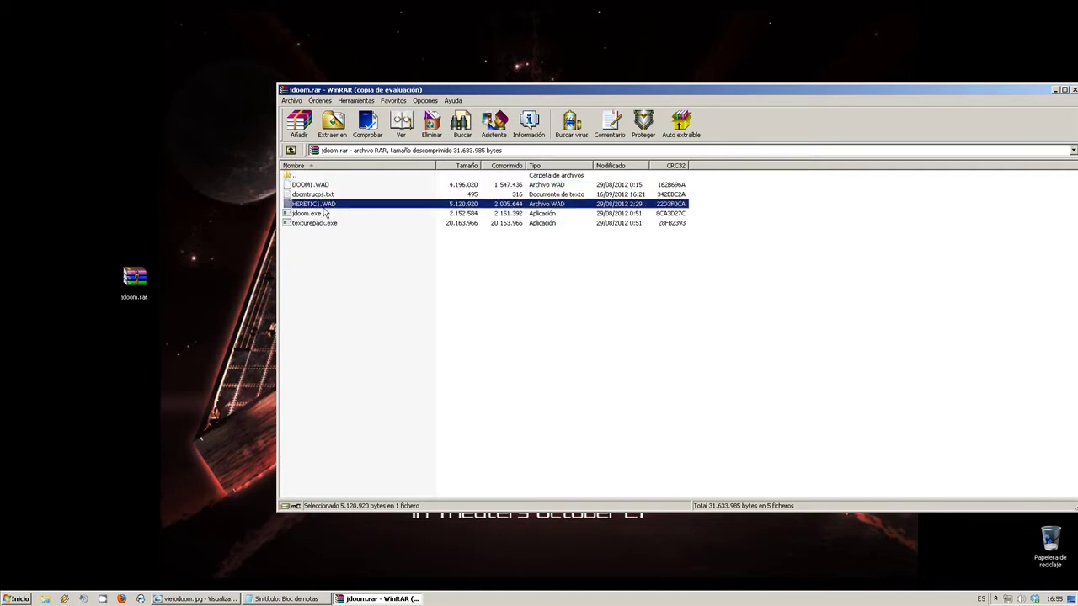
left_click_drag(354, 278, 310, 187)
left_click(297, 247)
left_click(310, 214)
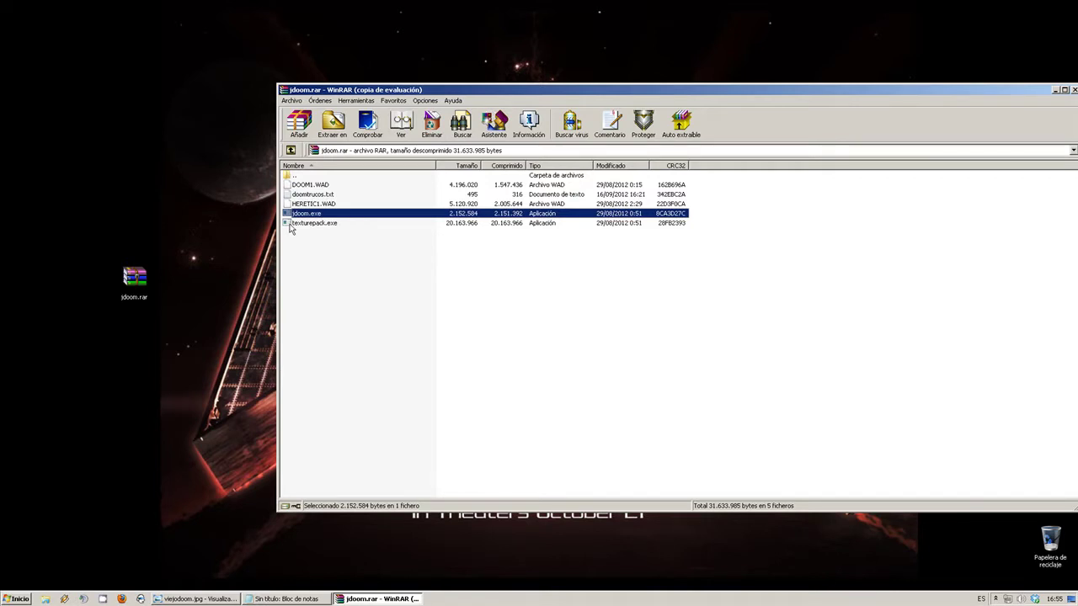
left_click(292, 224)
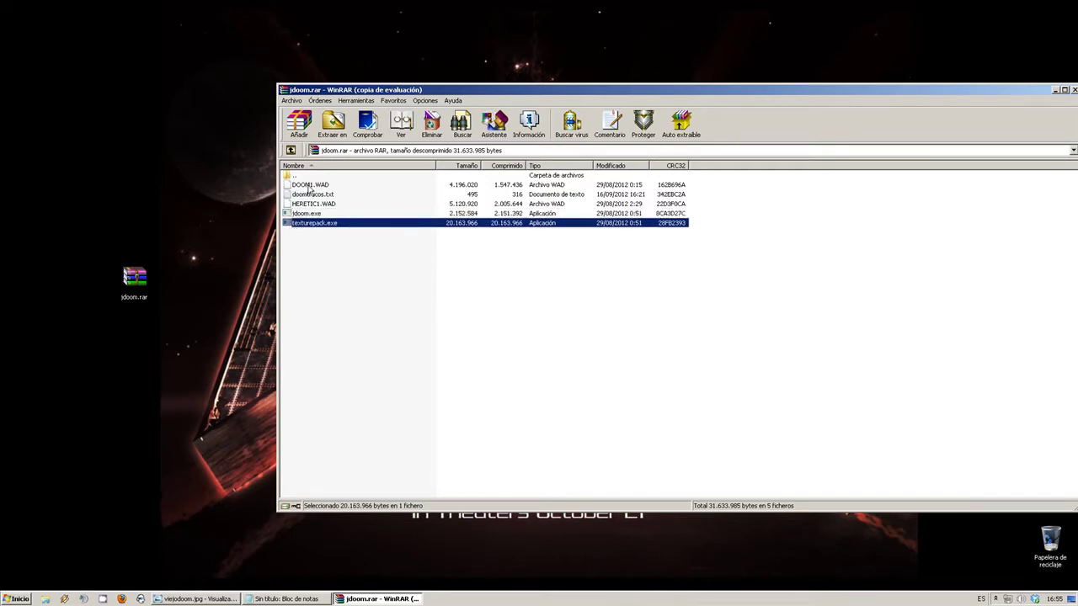
left_click(308, 186)
left_click(307, 205)
left_click(314, 187)
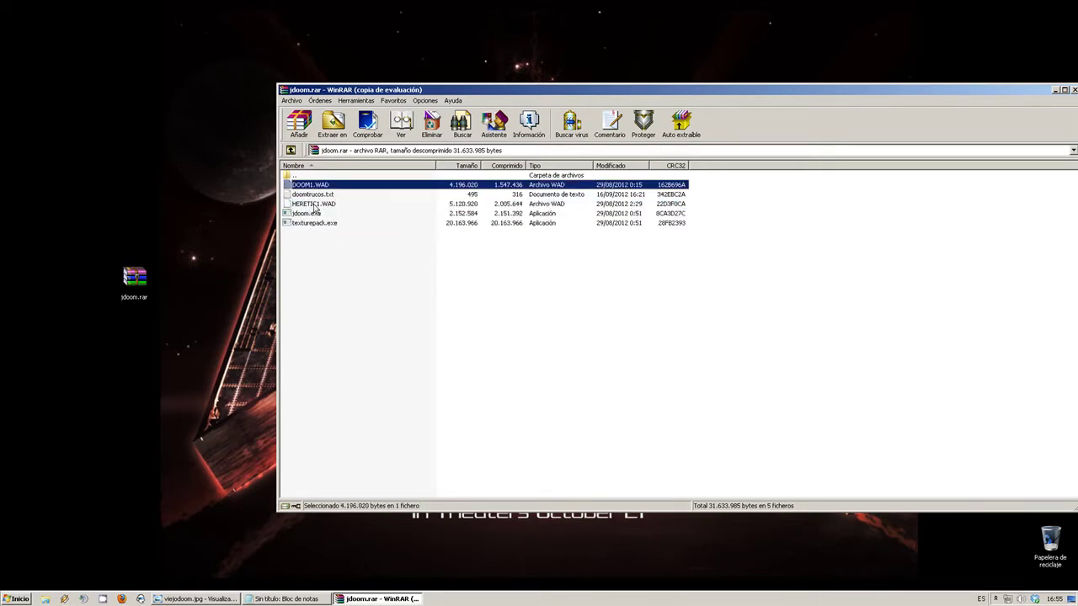
left_click(313, 206)
left_click(319, 186)
left_click(319, 206, "ctrl")
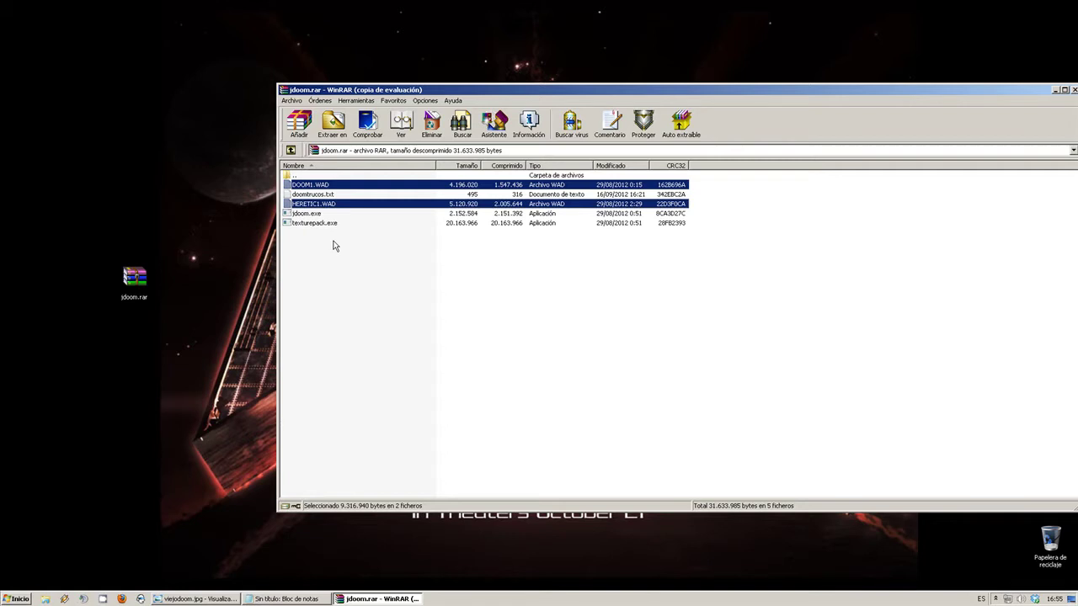
left_click(313, 195)
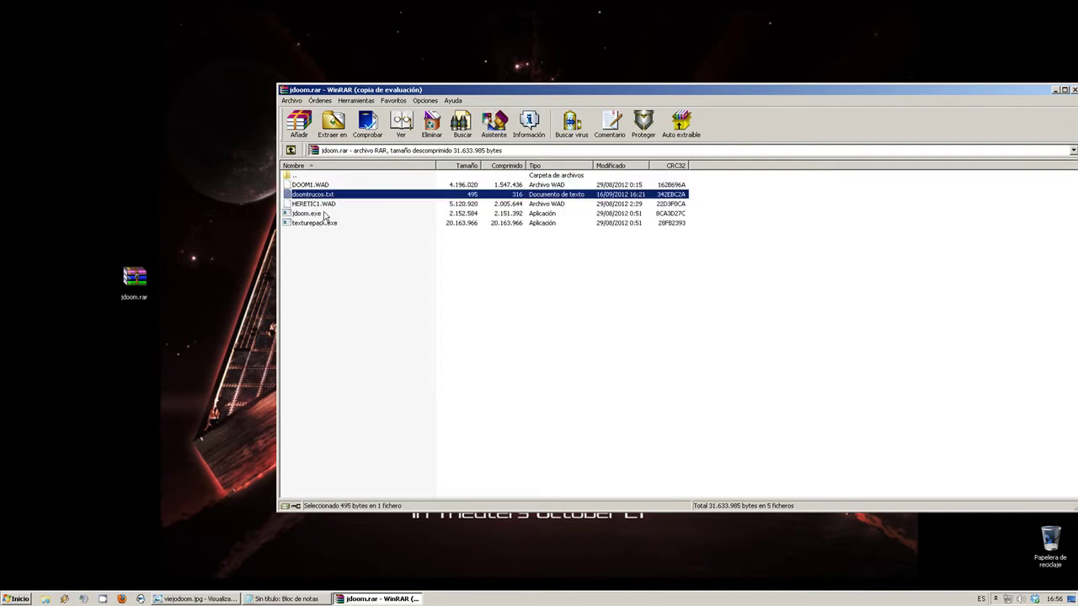
left_click(353, 258)
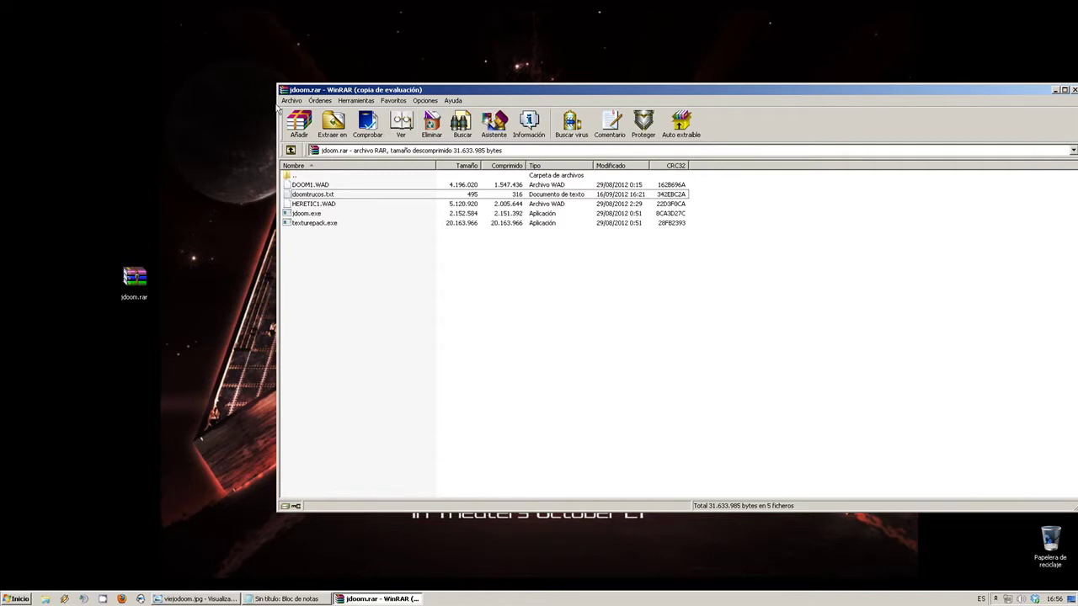
- Run jdoom.exe from the archive and install a new Doomsday copy to C:\Doomsday
double_click(332, 214)
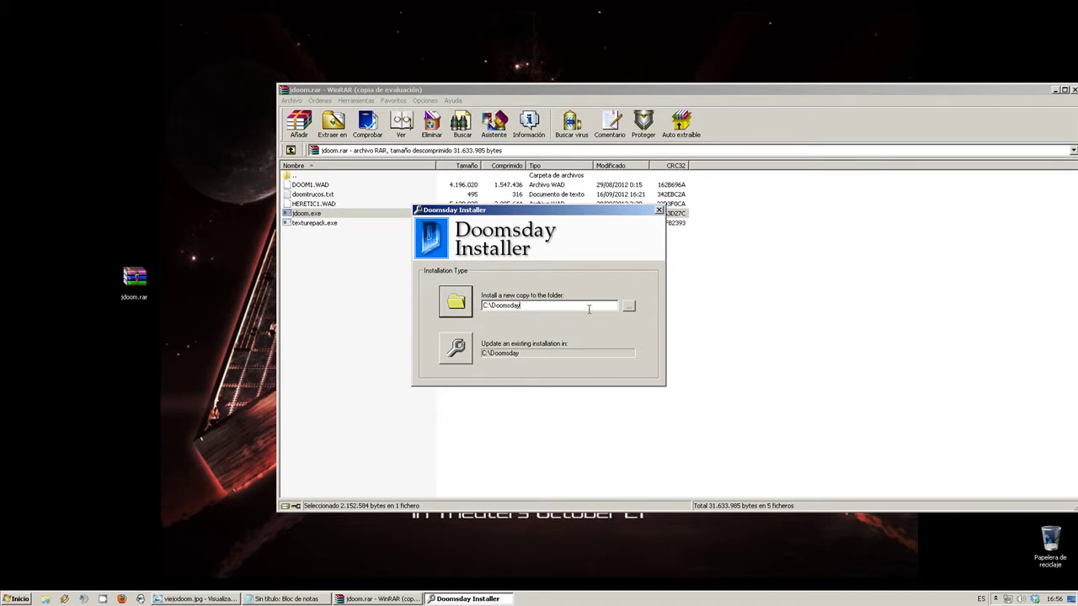
left_click(629, 307)
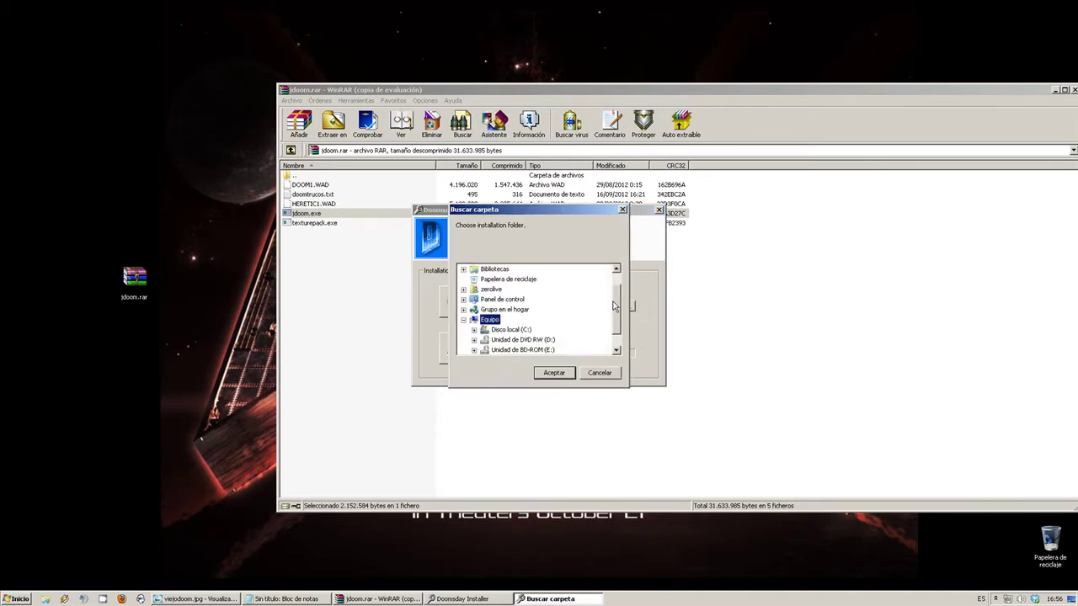
left_click(603, 375)
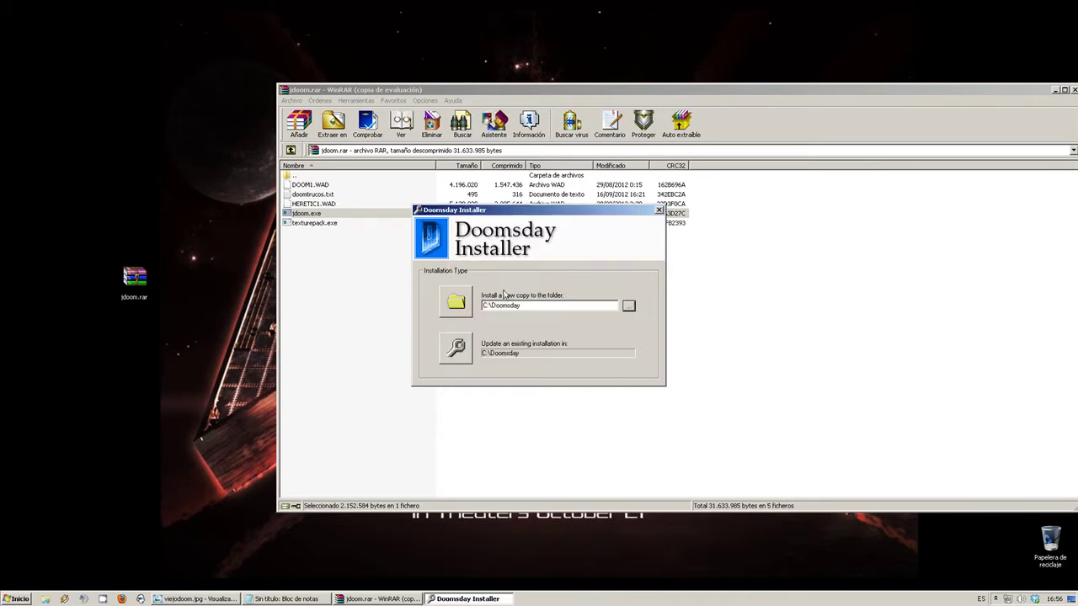
left_click(455, 302)
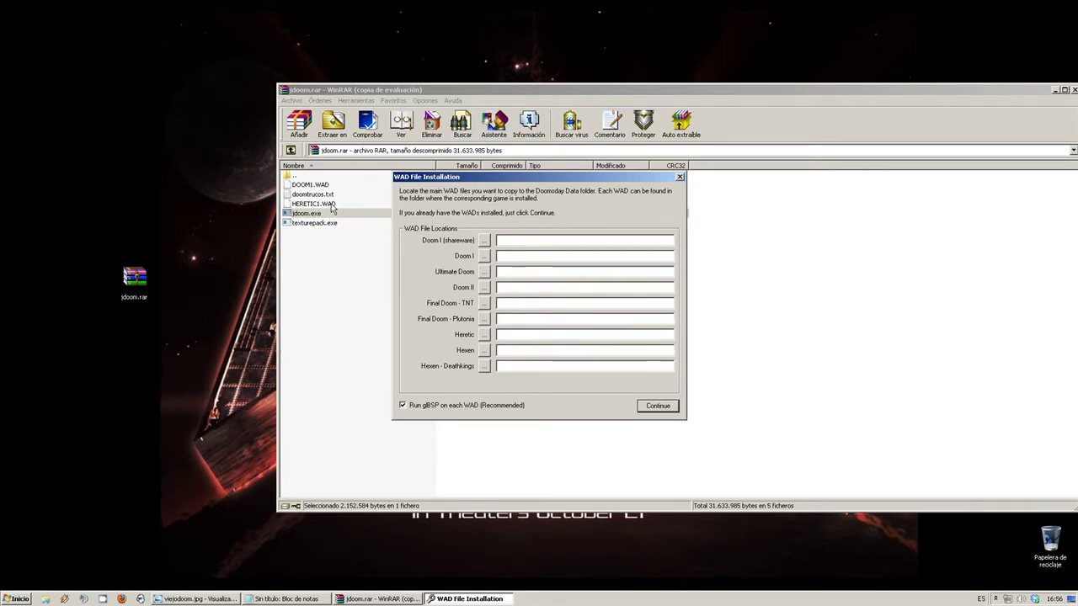
- Open the Doomsday folder on drive C: in a file explorer window
key("super+e")
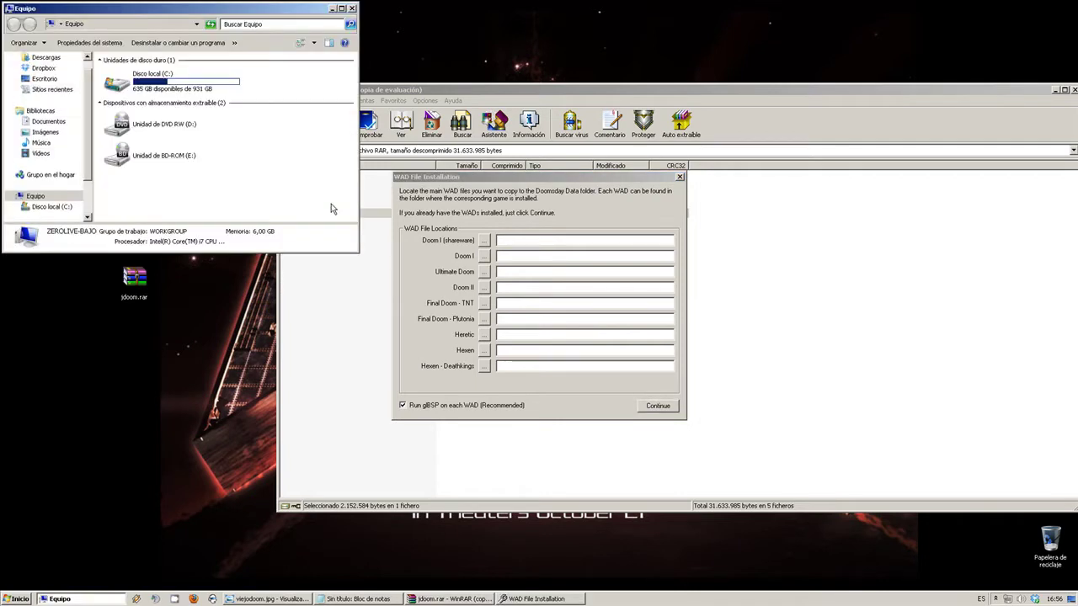
double_click(151, 85)
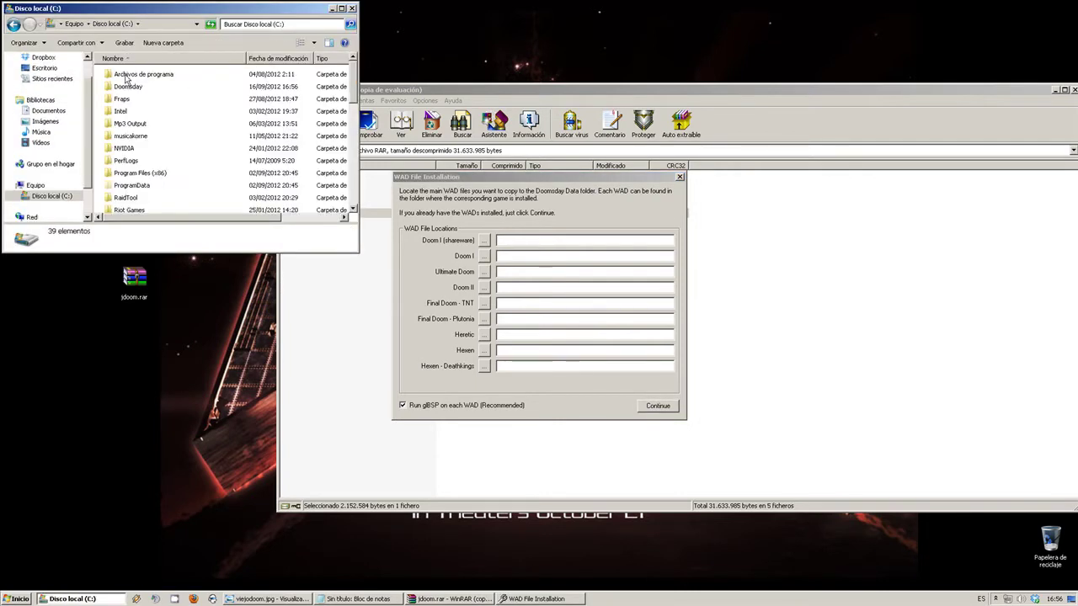
left_click(135, 88)
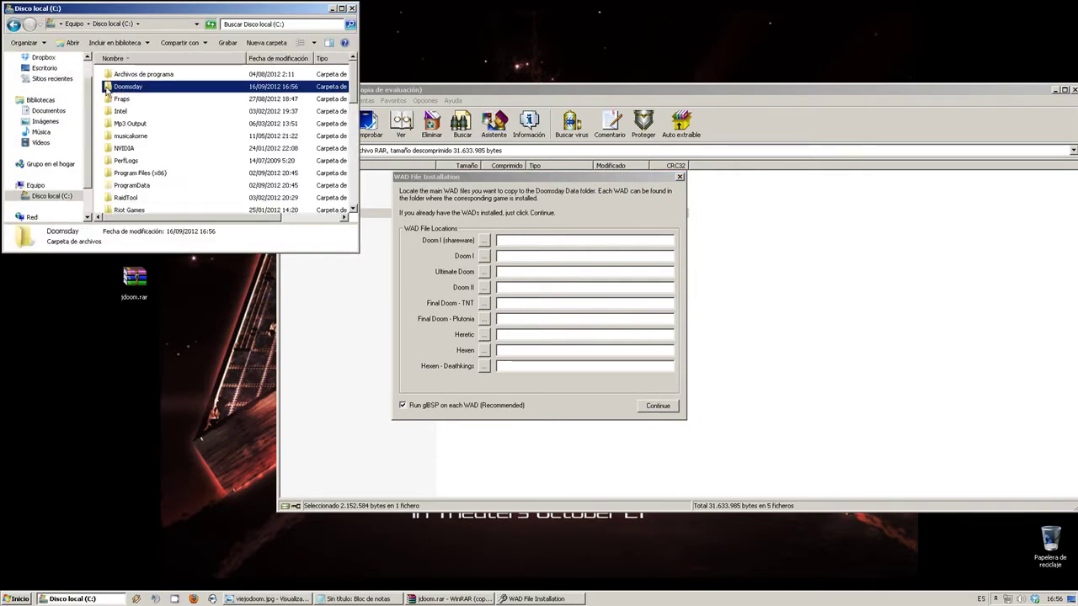
double_click(150, 92)
- Extract DOOM1.WAD and HERETIC1.WAD from the archive into C:\Doomsday, closing the folder window to return to the WAD File Installation dialog
left_click(337, 328)
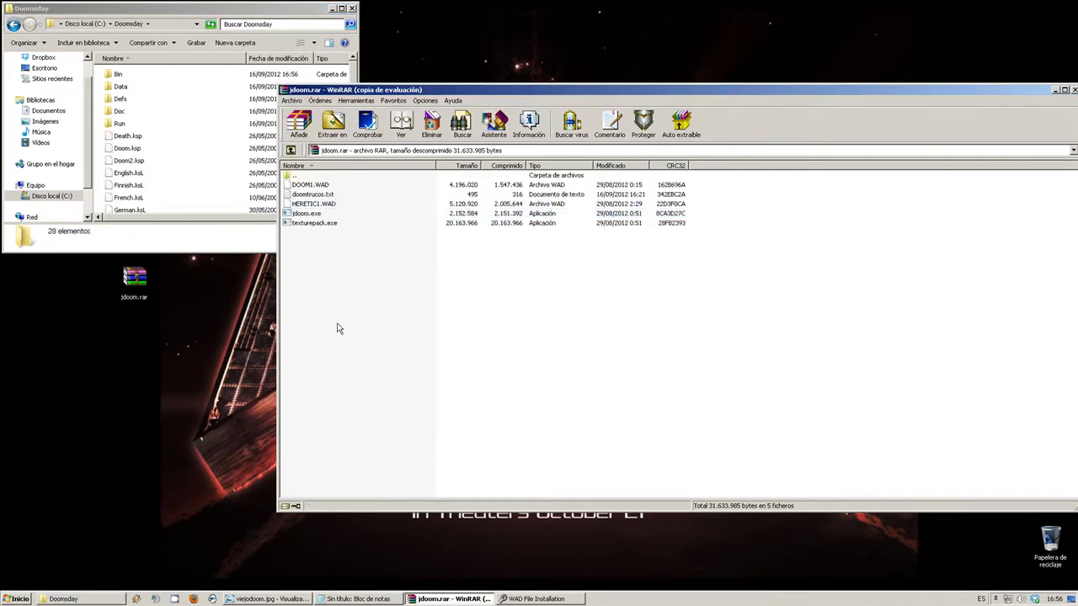
left_click(354, 205)
left_click(340, 185, "ctrl")
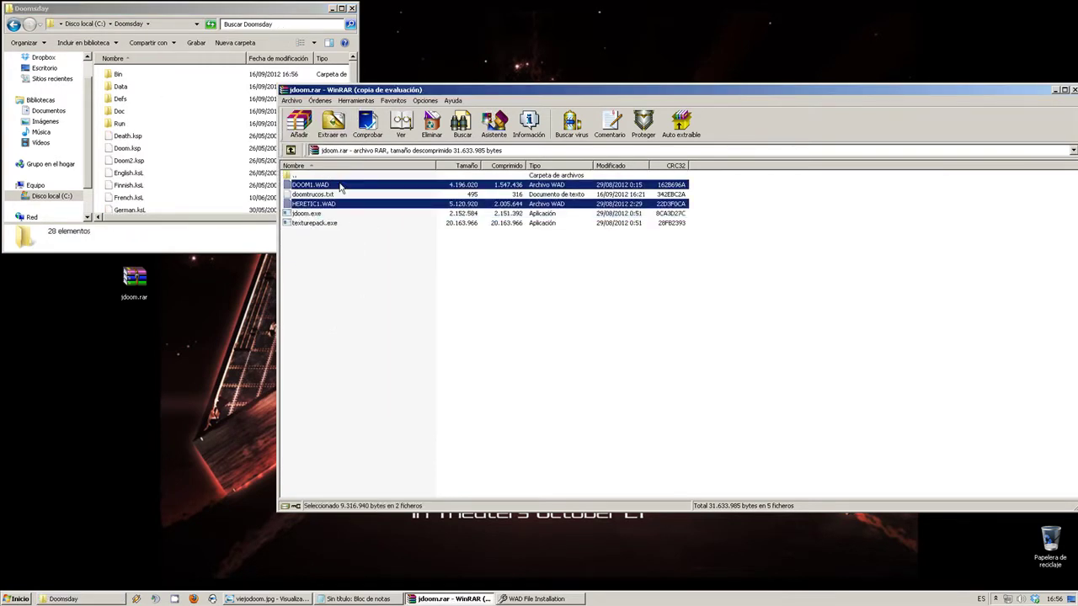
left_click_drag(340, 185, 227, 176)
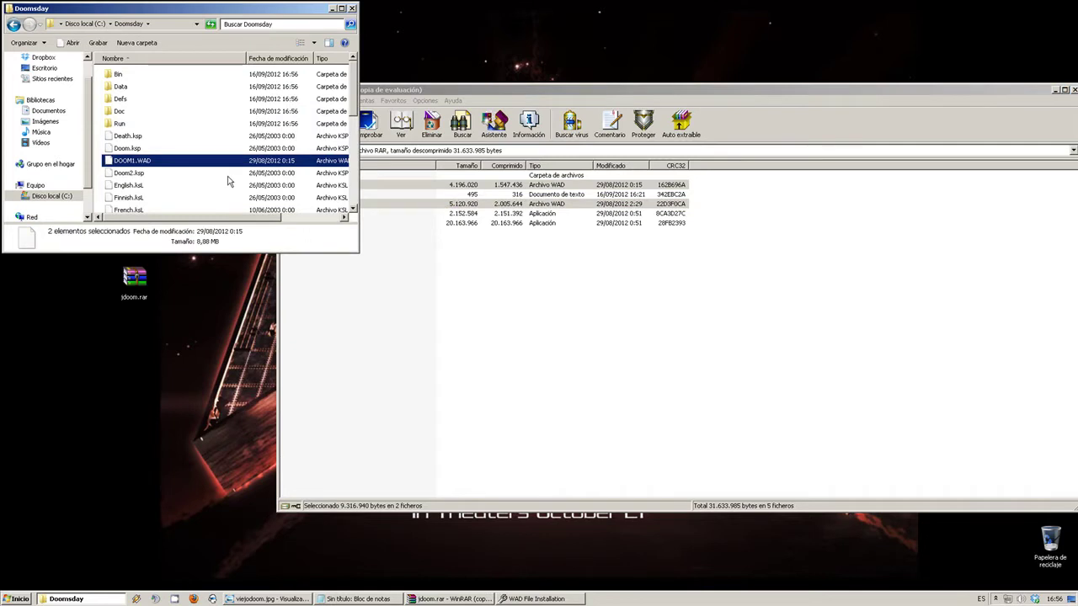
left_click(543, 598)
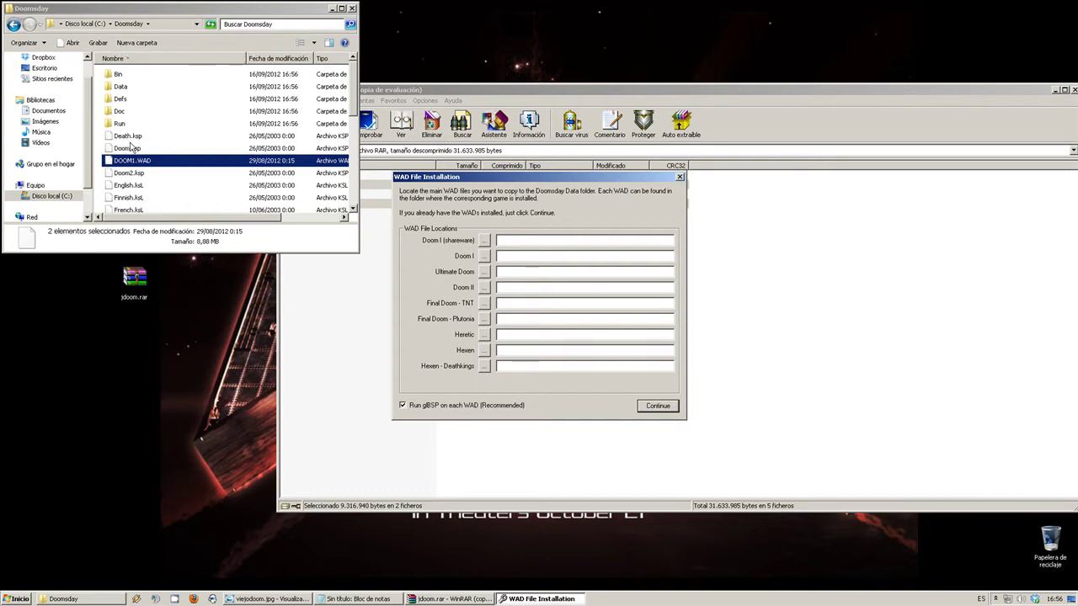
left_click(352, 8)
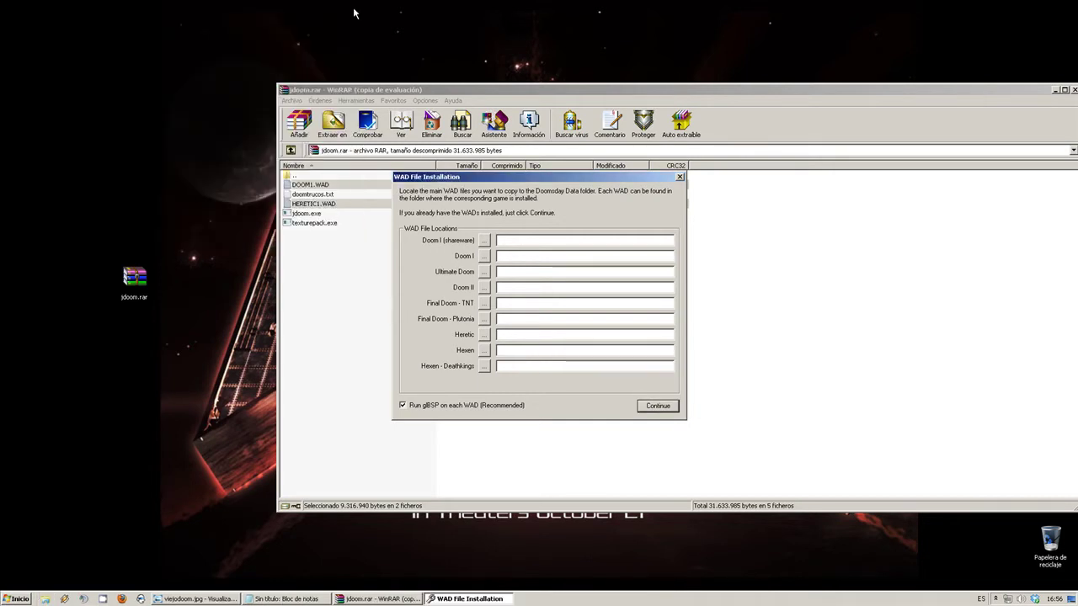
- Set the Doom I (shareware) WAD location to DOOM1.WAD in the C:\Doomsday folder
left_click(484, 240)
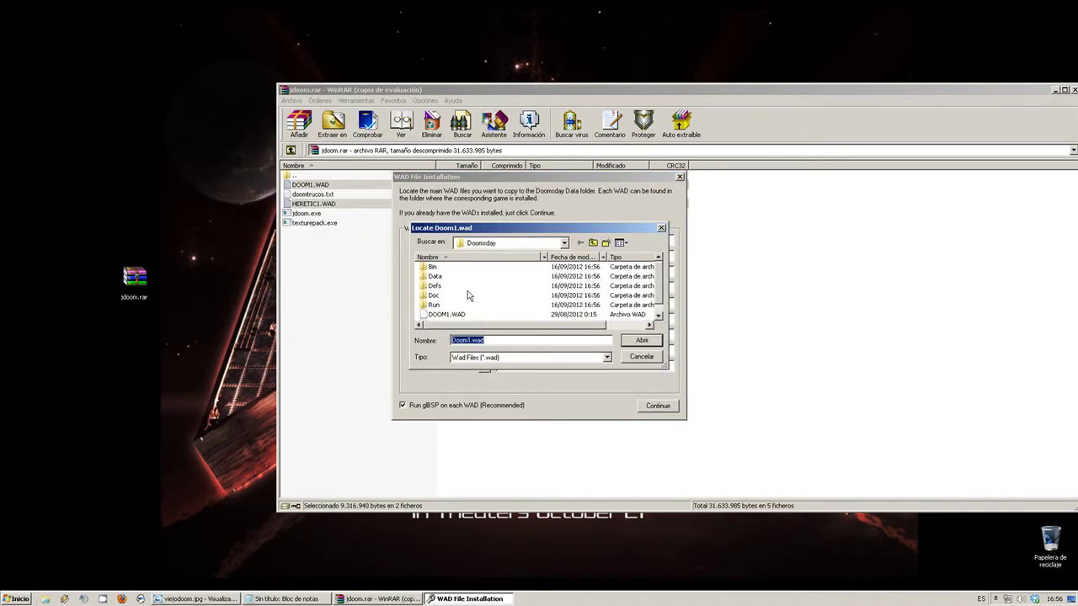
left_click(443, 315)
left_click(629, 346)
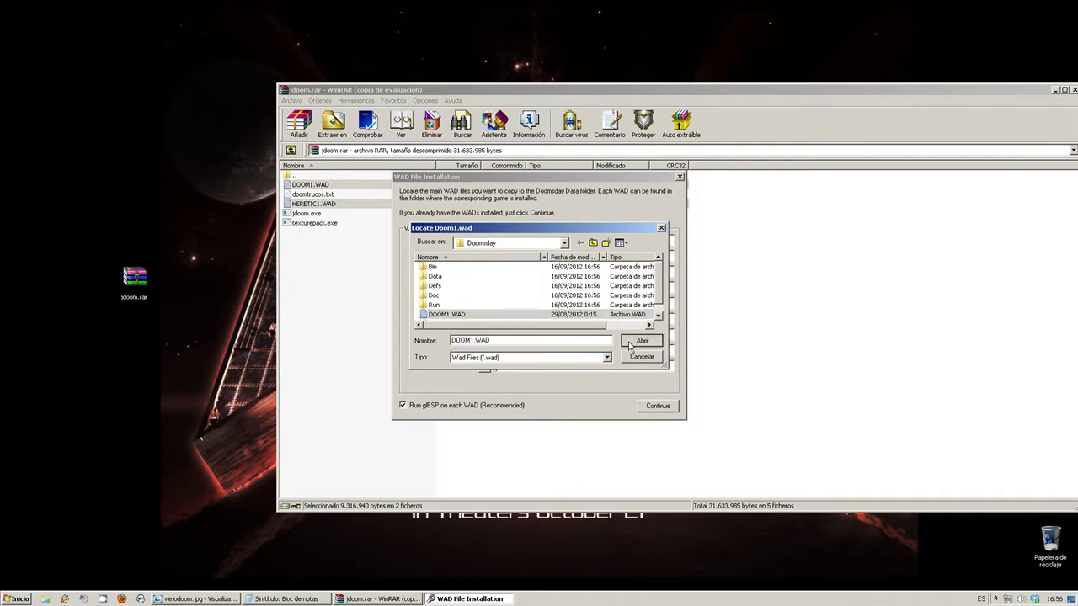
- Set the Heretic WAD location to C:\Doomsday\HERETIC1.WAD and continue the installation
left_click(484, 335)
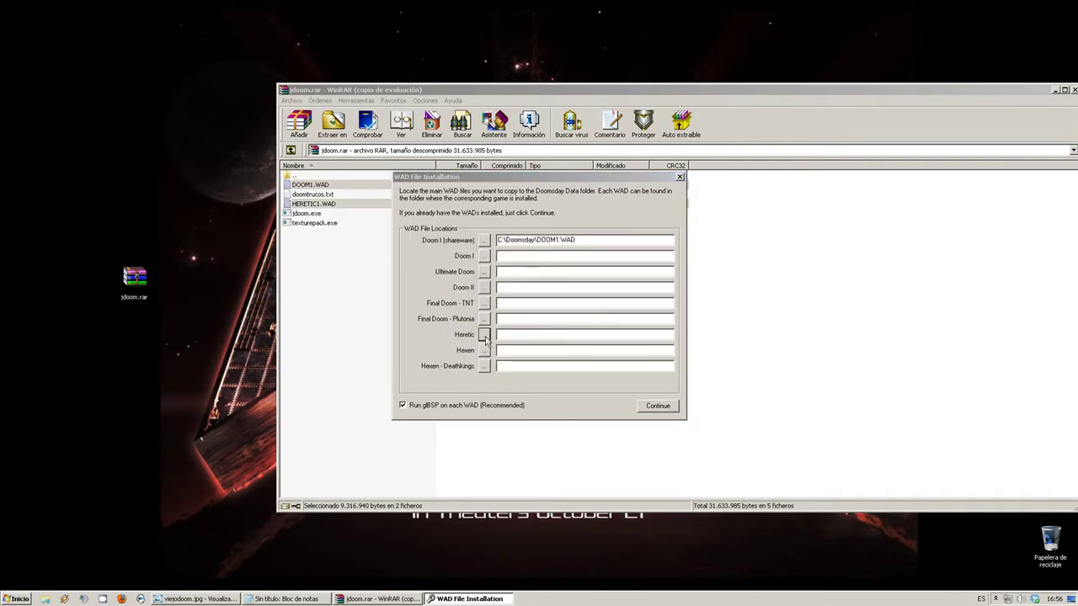
left_click(658, 316)
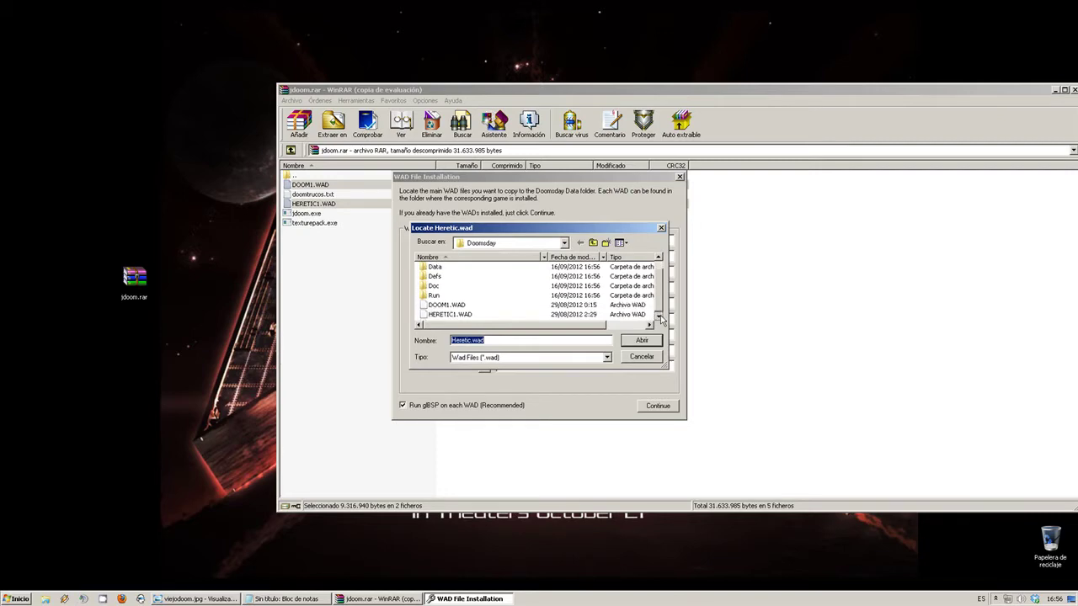
double_click(474, 316)
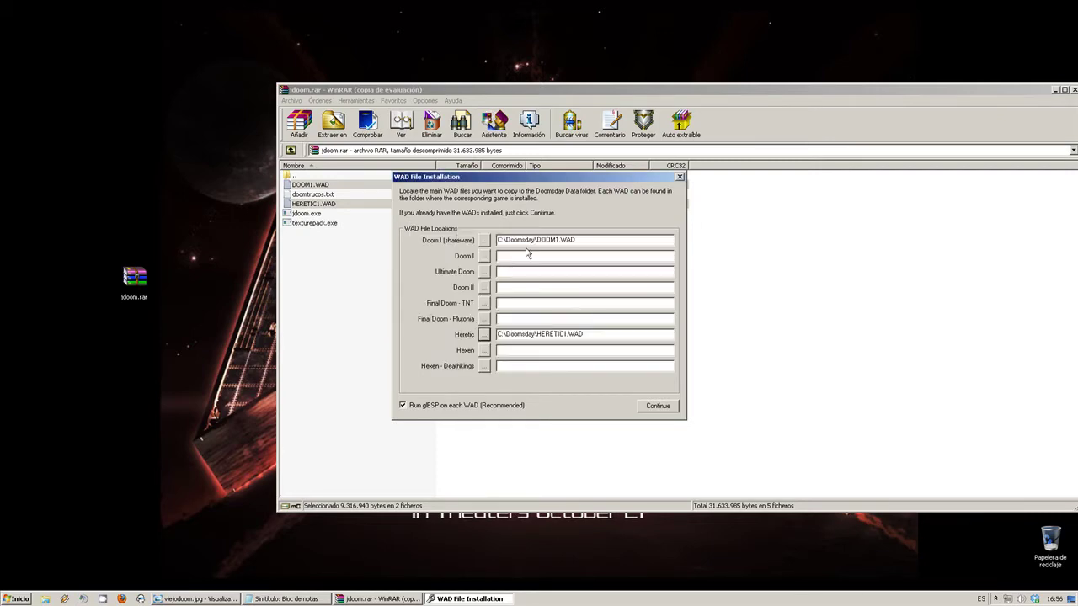
left_click(655, 407)
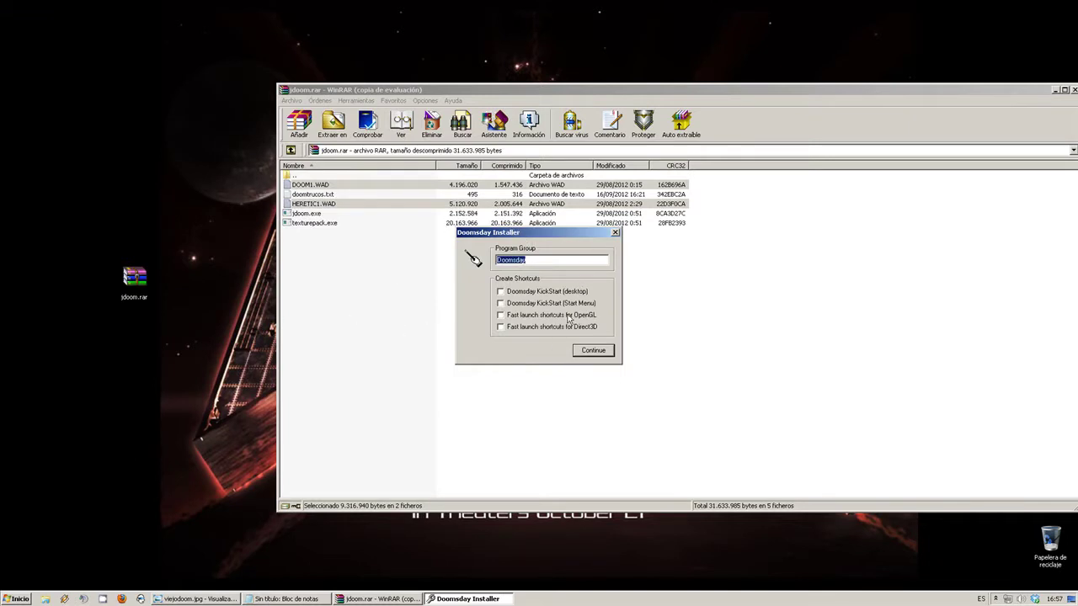
- Finish the installation with a Doomsday KickStart desktop shortcut and place its icon below jdoom.rar on the desktop
left_click(521, 295)
left_click(521, 294)
left_click(592, 350)
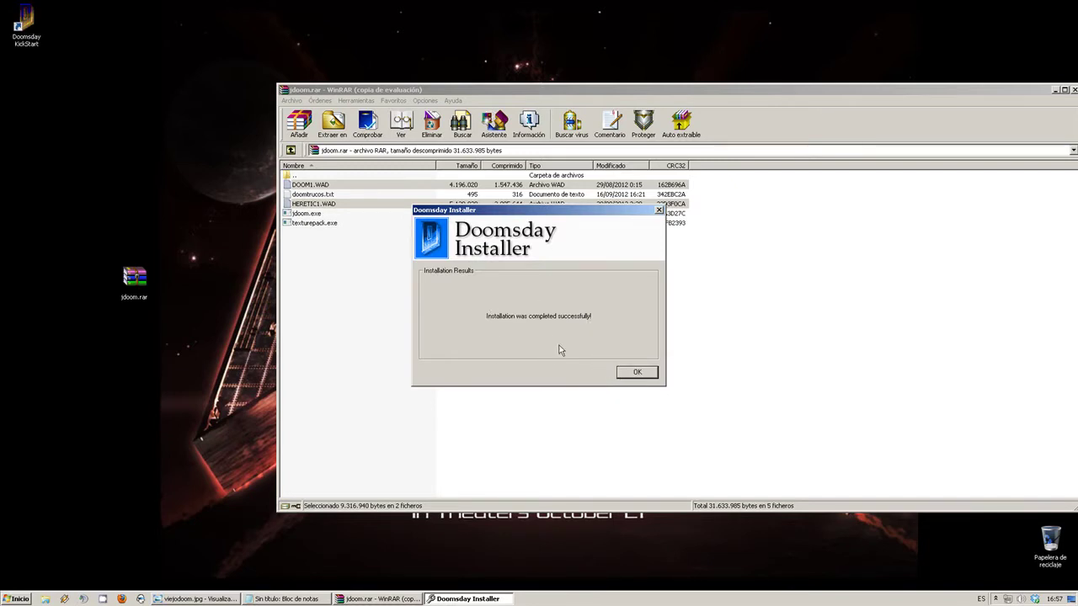
left_click(638, 374)
left_click_drag(31, 47, 135, 325)
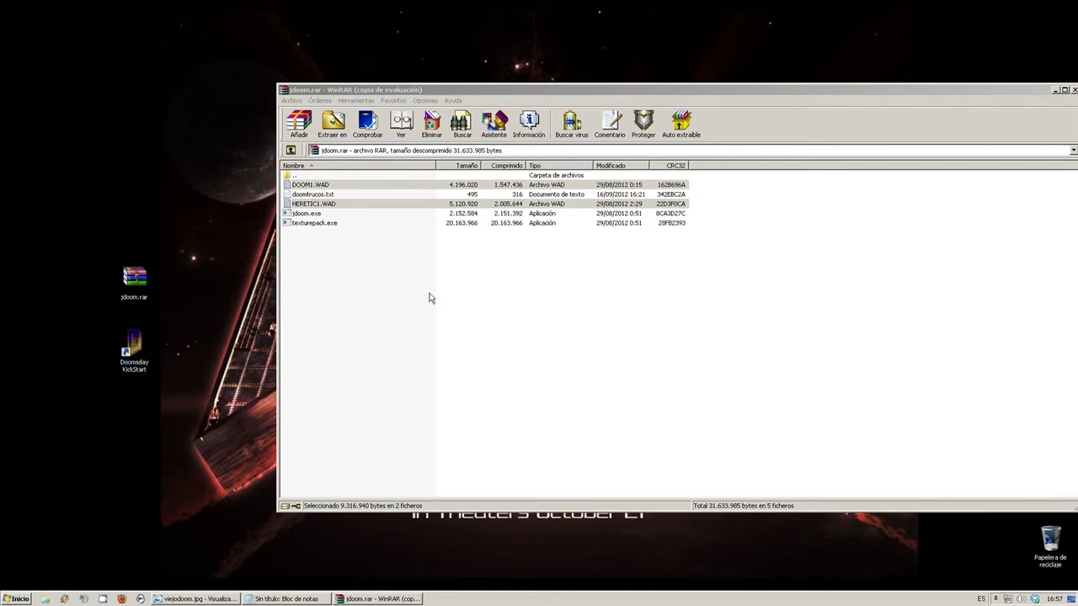
left_click(407, 261)
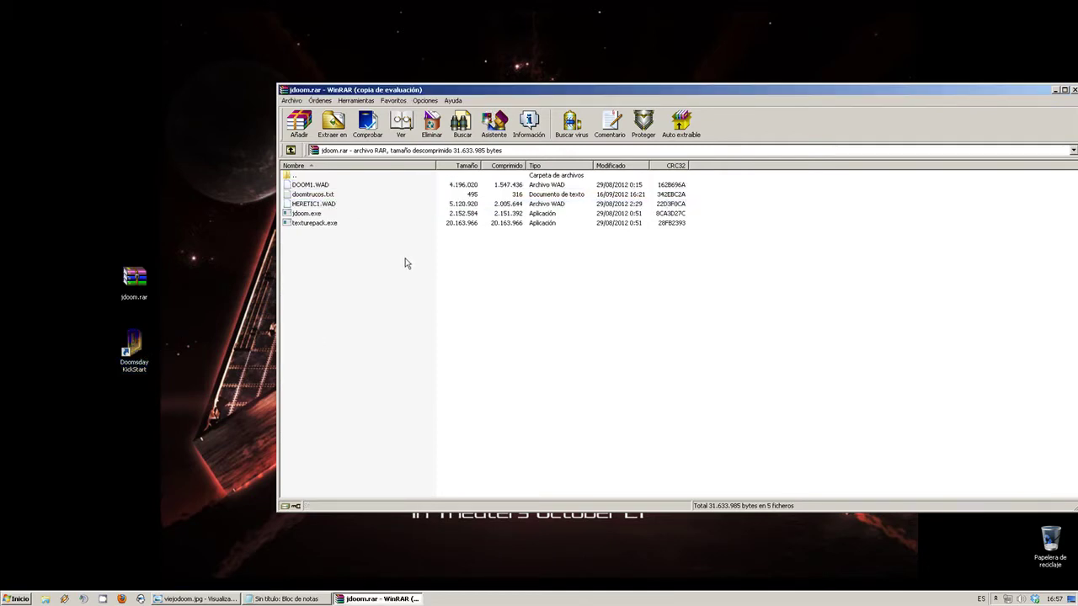
- Install texturepack.exe from the archive into c:\doomsday, keeping the suggested destination, and close the jdoom.rar window
double_click(308, 225)
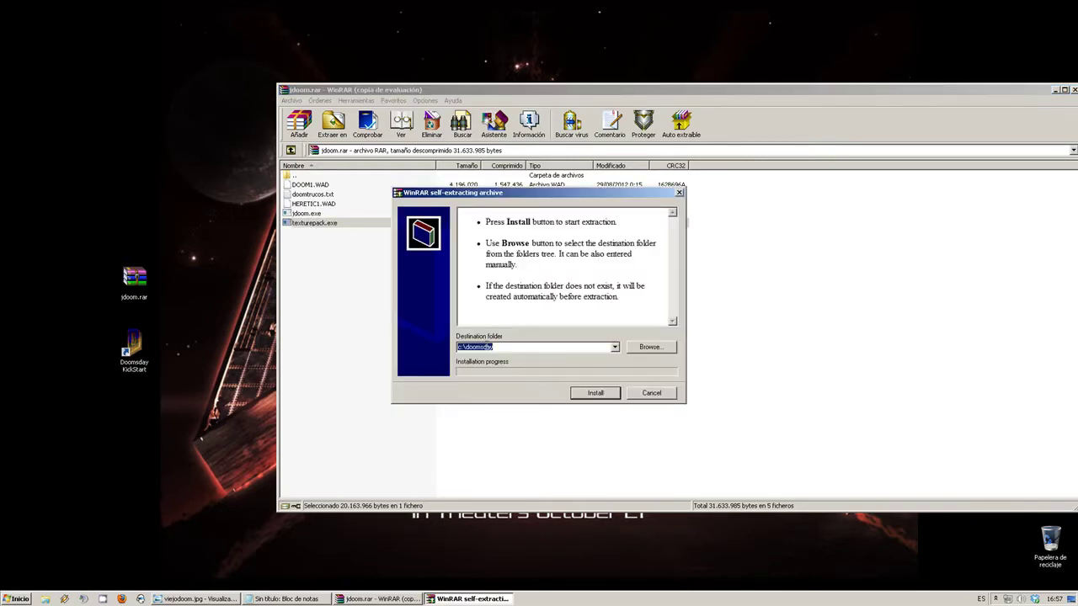
left_click(511, 347)
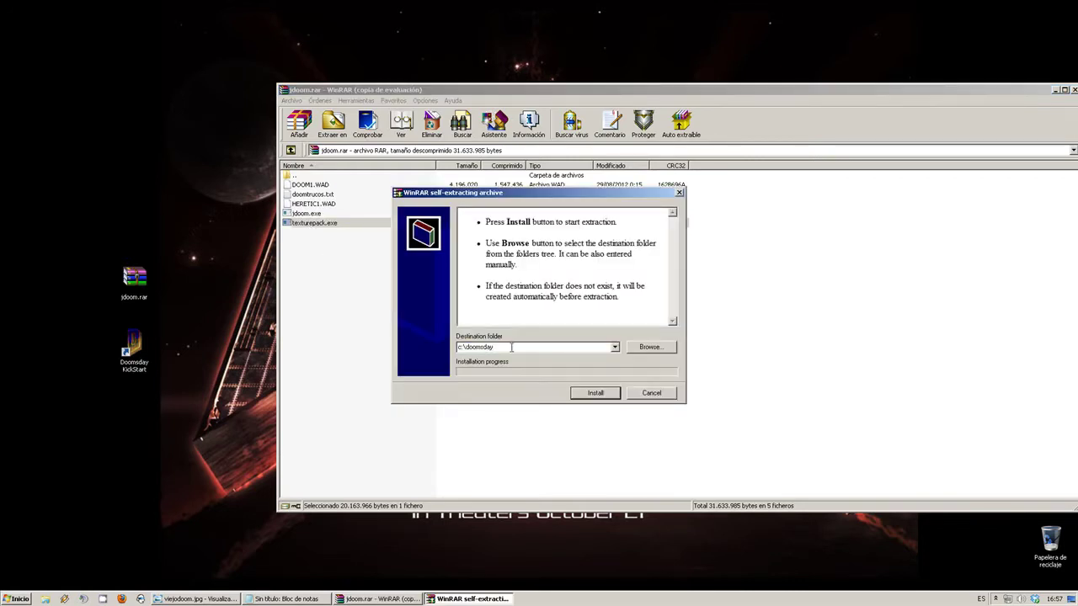
left_click(588, 394)
left_click(593, 394)
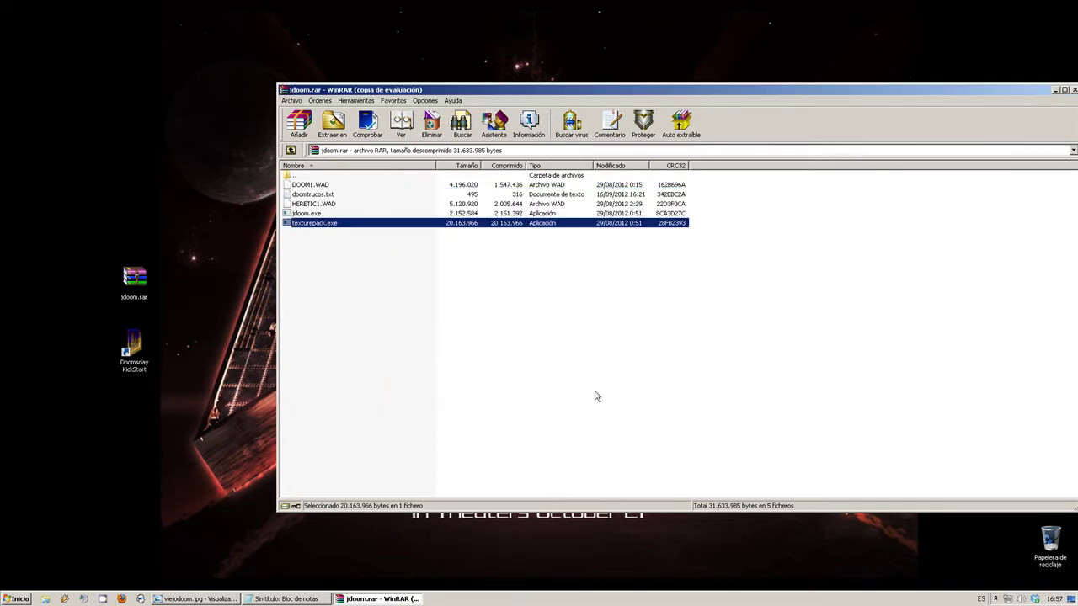
left_click(397, 346)
left_click_drag(470, 406, 327, 185)
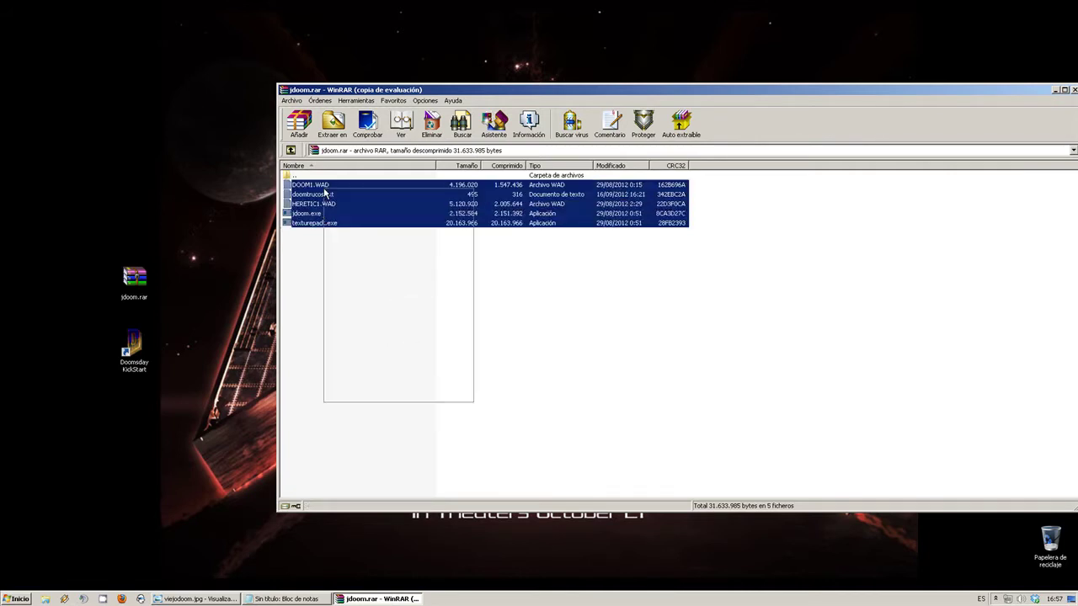
left_click(1073, 90)
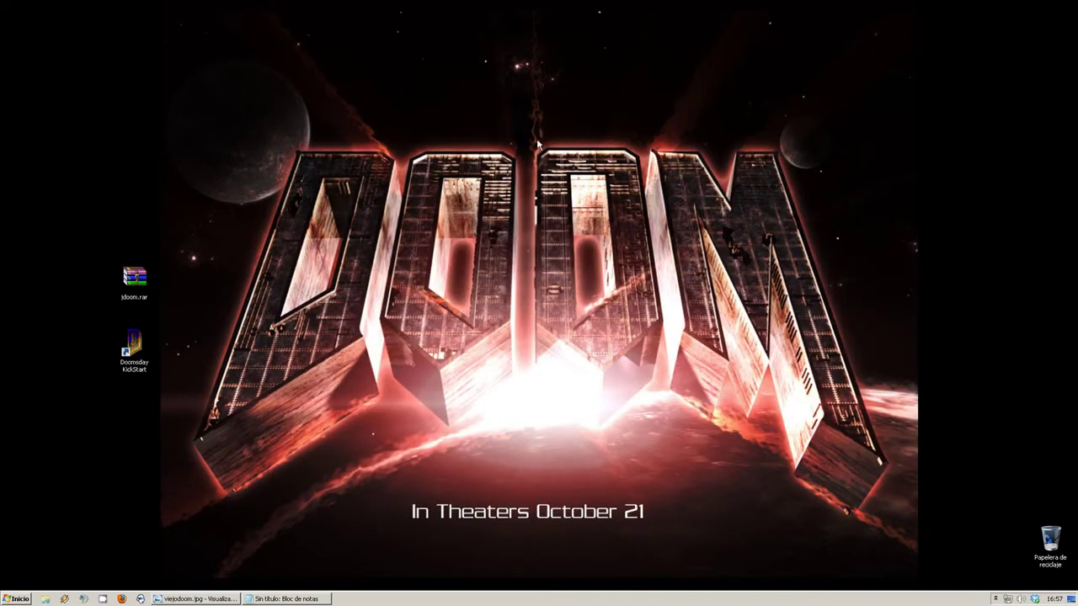
- Open Doomsday KickStart from the desktop, choose Shareware Doom as the game and enable the jDoom Resource Pack add-on
double_click(132, 343)
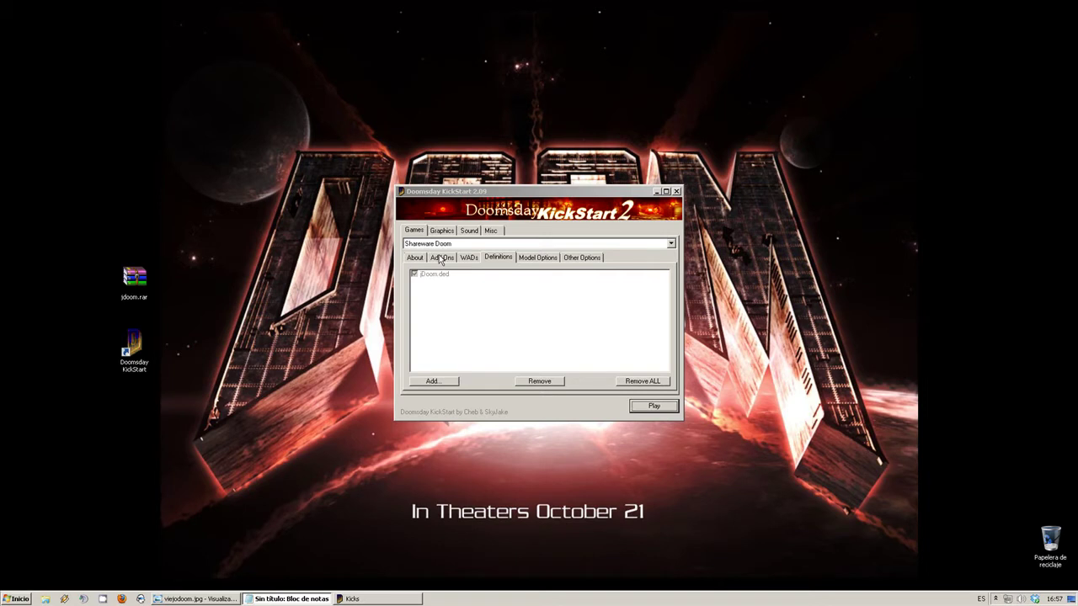
left_click(671, 244)
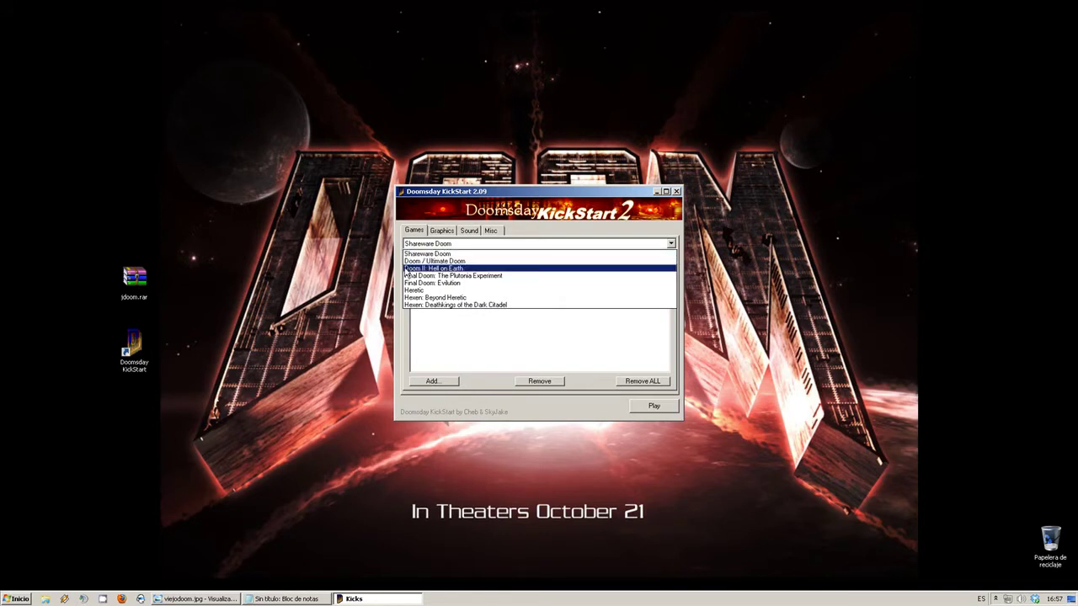
left_click(452, 255)
left_click(444, 258)
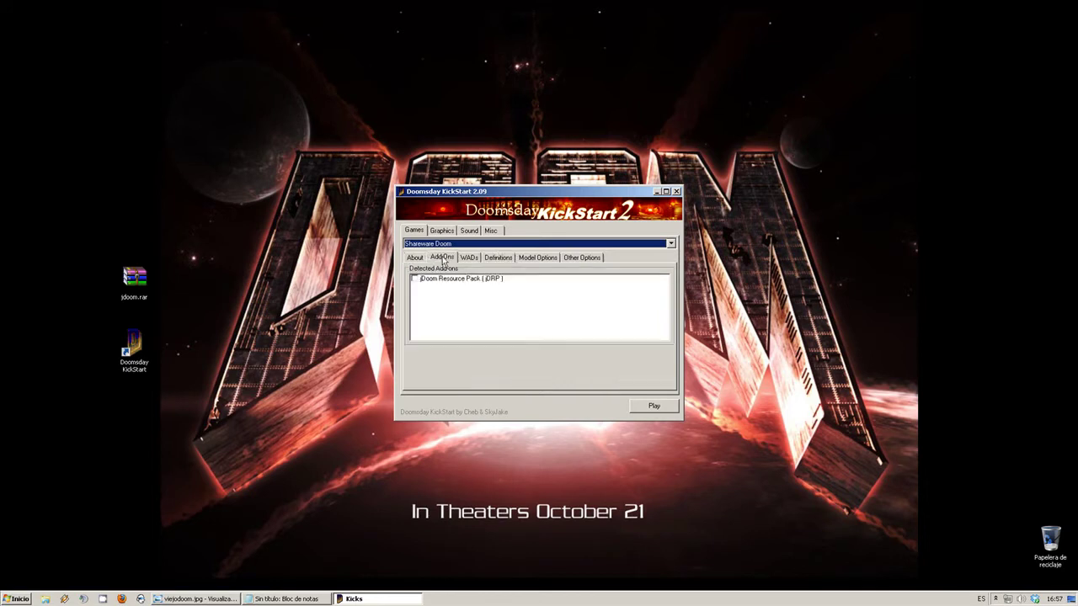
left_click(414, 280)
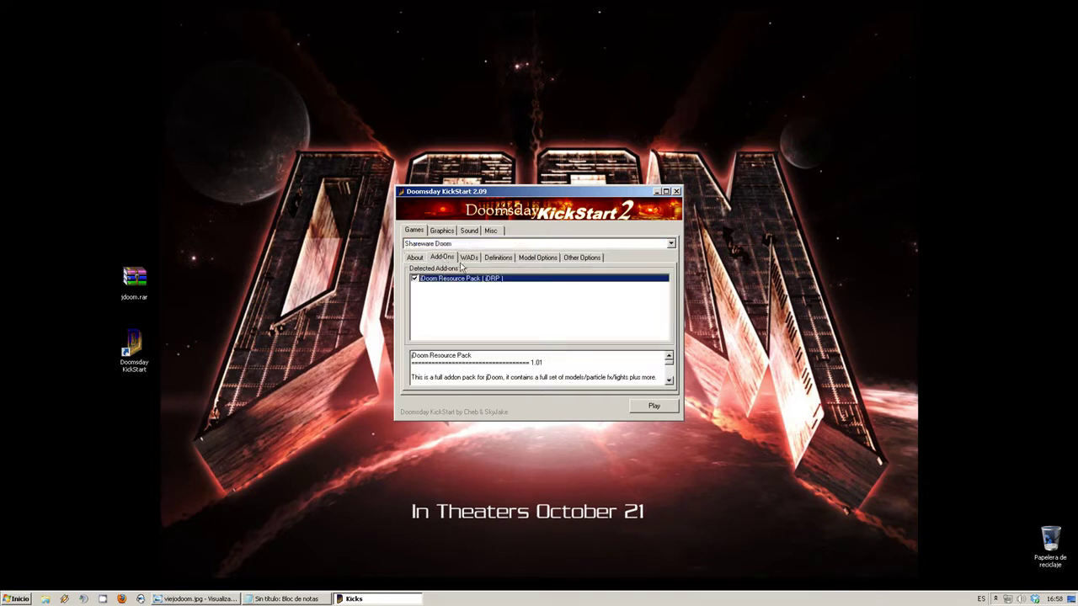
- Set the graphics renderer to Direct3D 8 and the color depth to 32
left_click(452, 231)
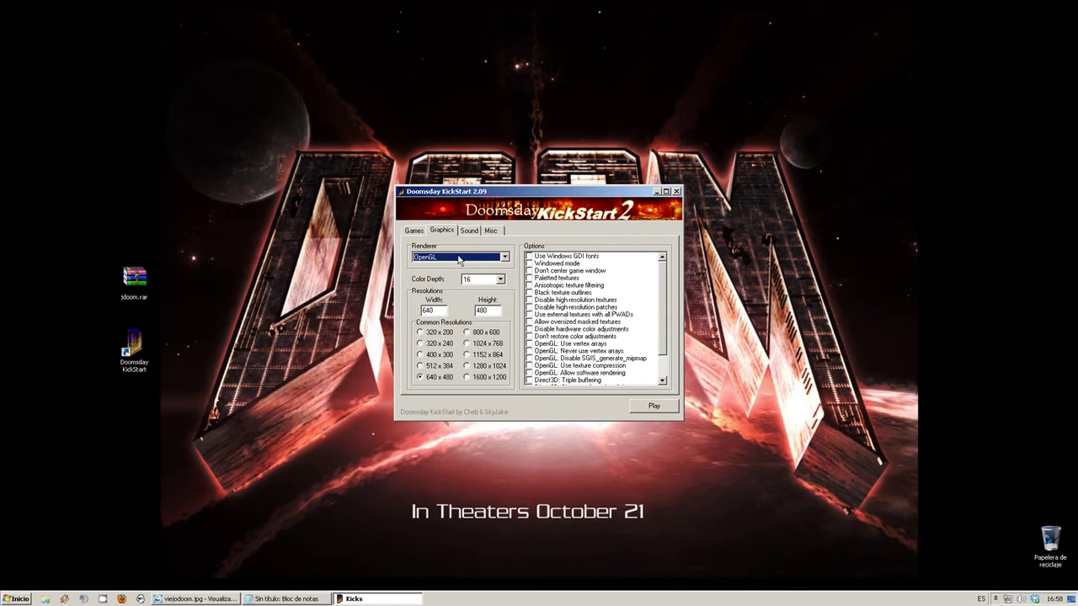
left_click(459, 258)
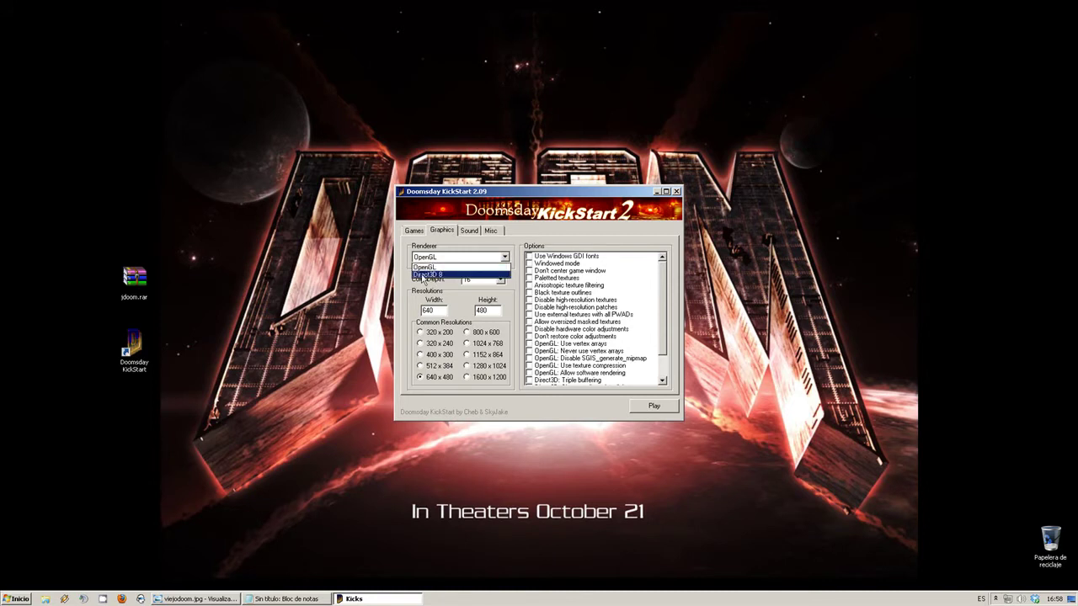
left_click(423, 275)
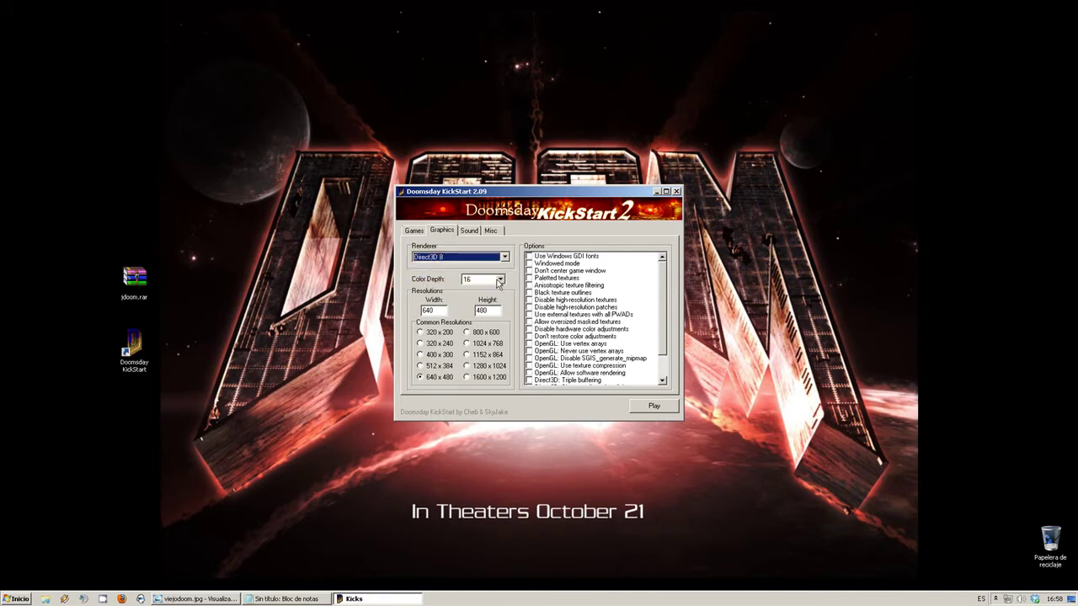
left_click(500, 280)
left_click(493, 299)
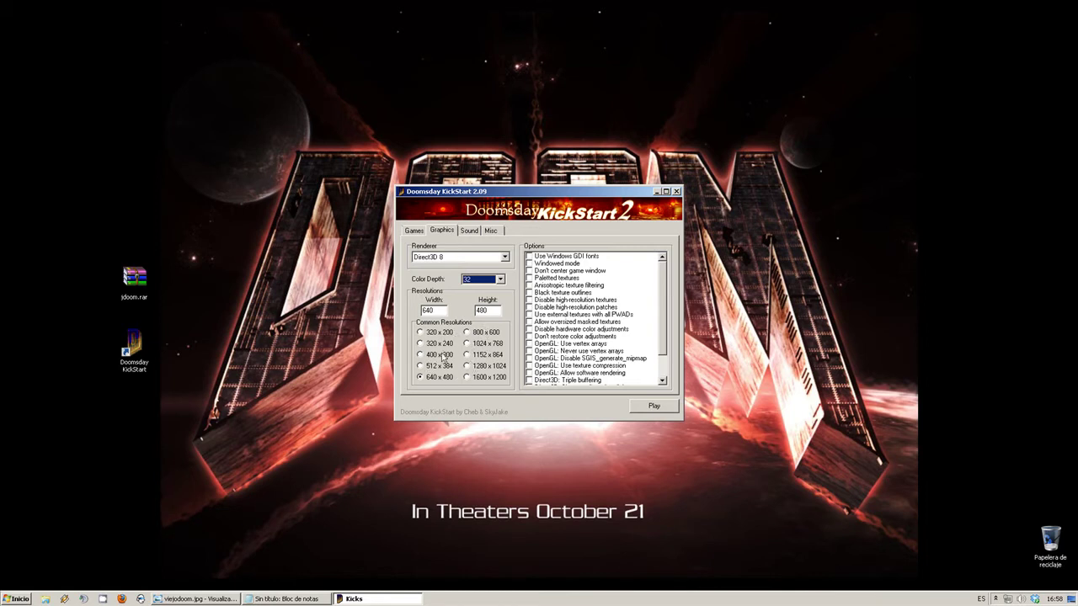
- Set the game resolution to a width of 1920 and a height of 1080, and return to the game settings
left_click_drag(441, 313, 394, 312)
type("1920")
key("Tab")
type("1080")
left_click(425, 234)
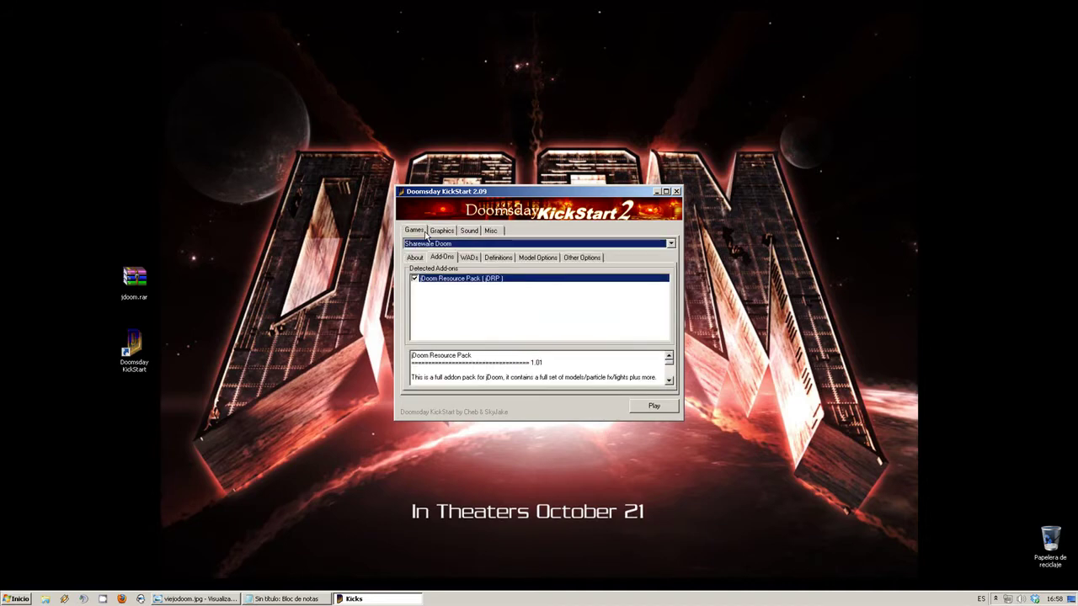
left_click(435, 234)
left_click(417, 236)
left_click(441, 234)
left_click(415, 234)
- Launch Shareware Doom, declining the automatic IWAD search and choosing DOOM1.WAD in the Doomsday folder instead
left_click(645, 408)
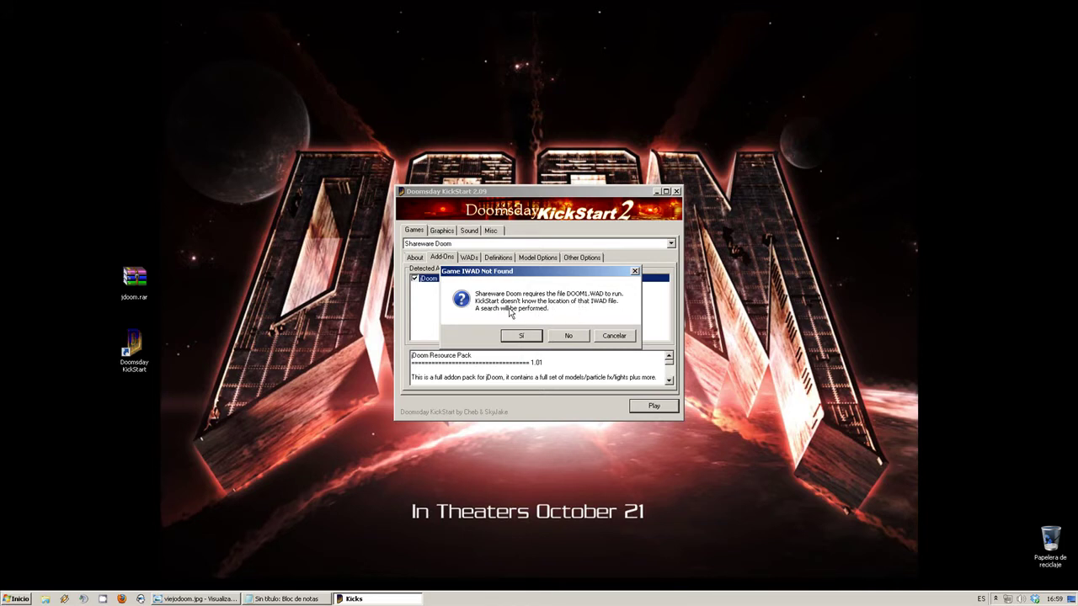
left_click(565, 336)
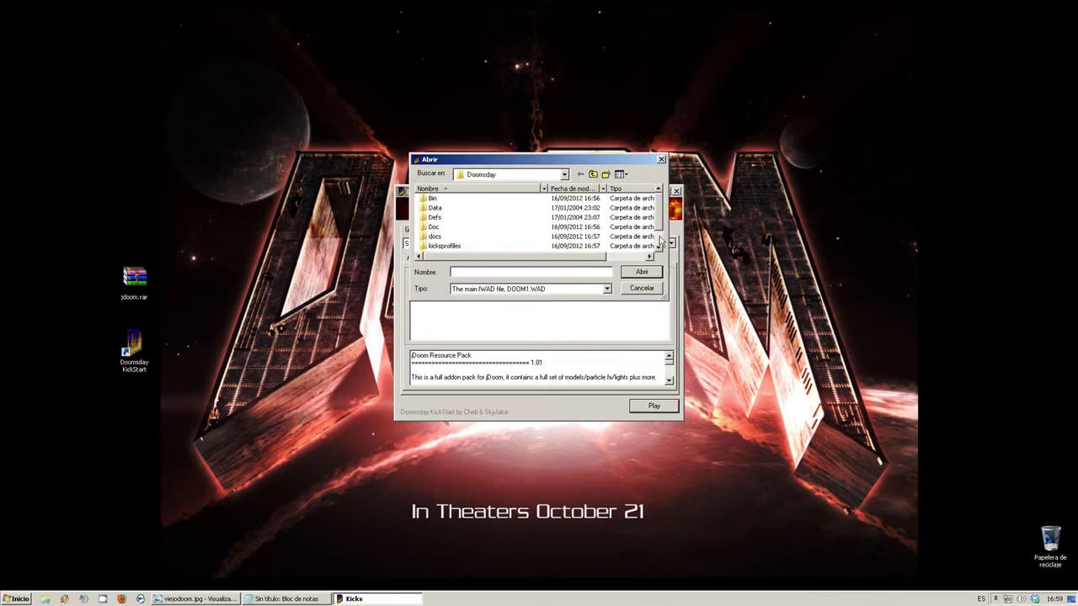
left_click(463, 246)
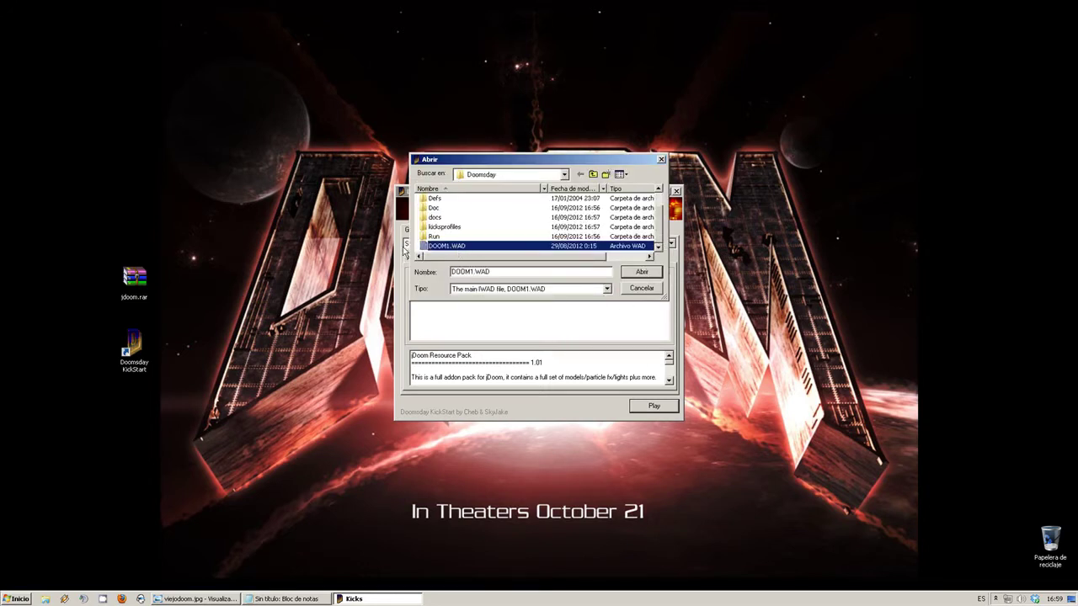
double_click(460, 247)
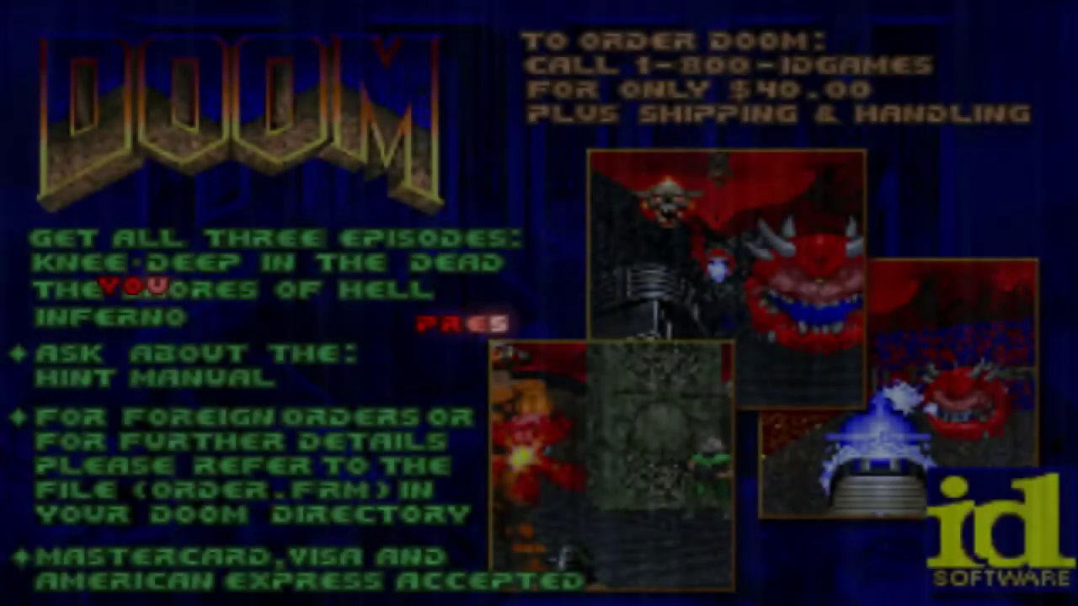
key("F6")
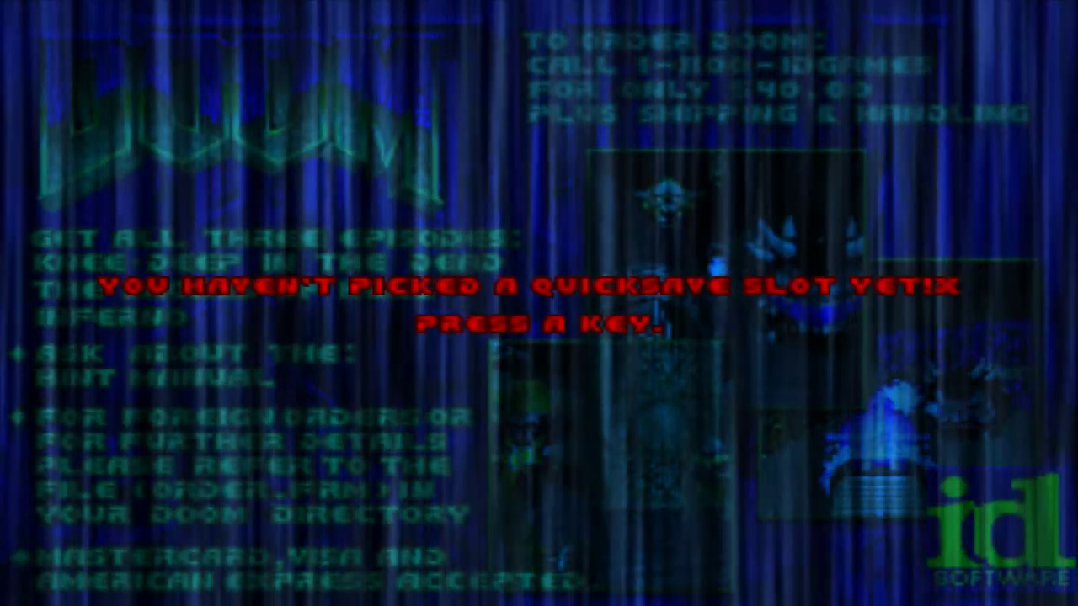
key("Escape")
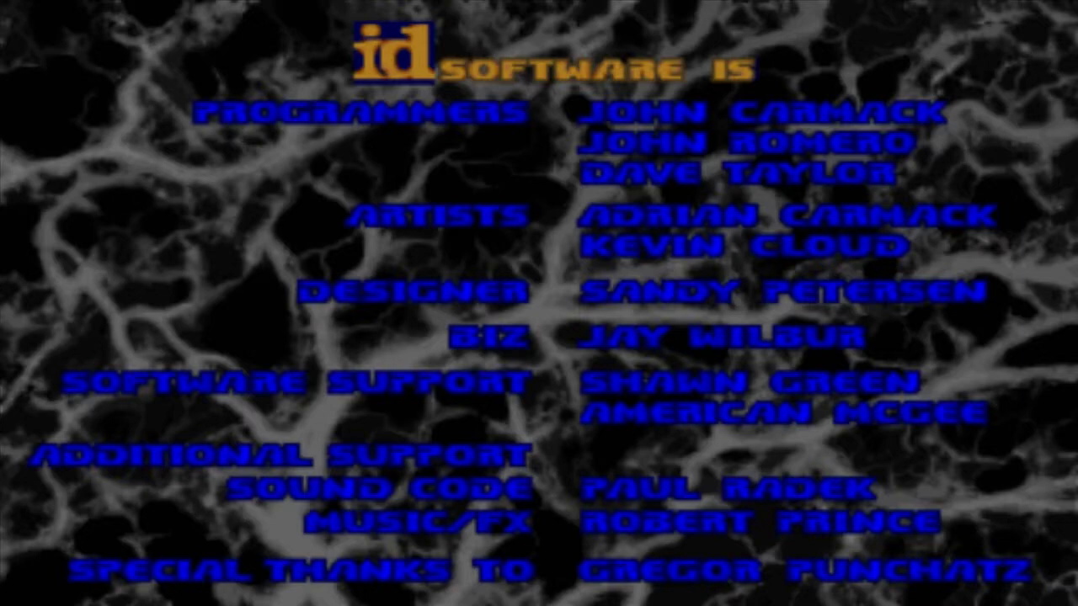
- Open the Doomsday Control Panel from the game's options
key("Escape")
key("Down")
key("Down")
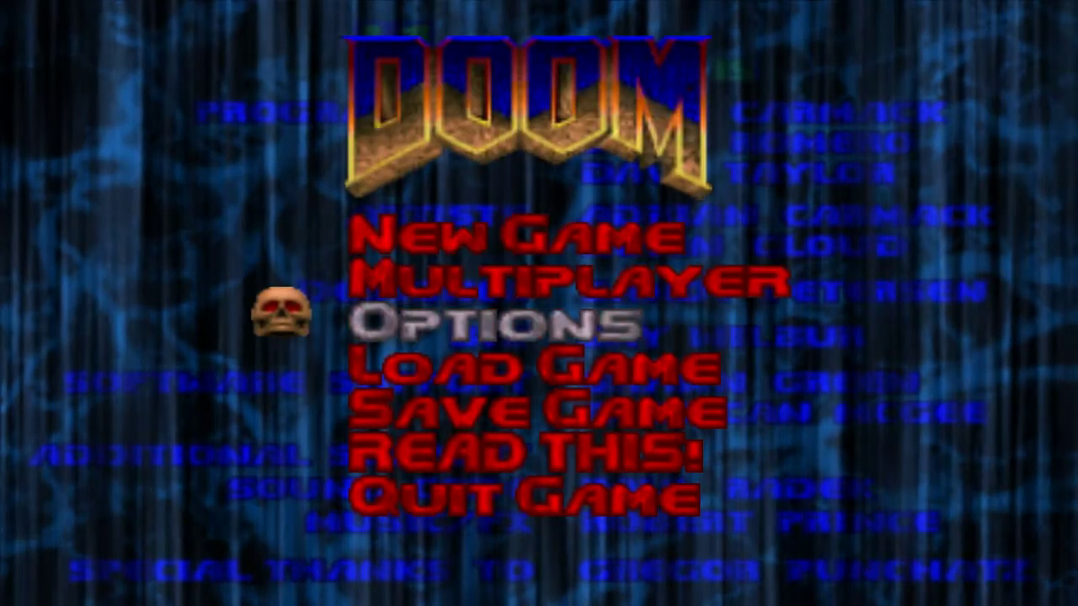
key("Return")
key("Down")
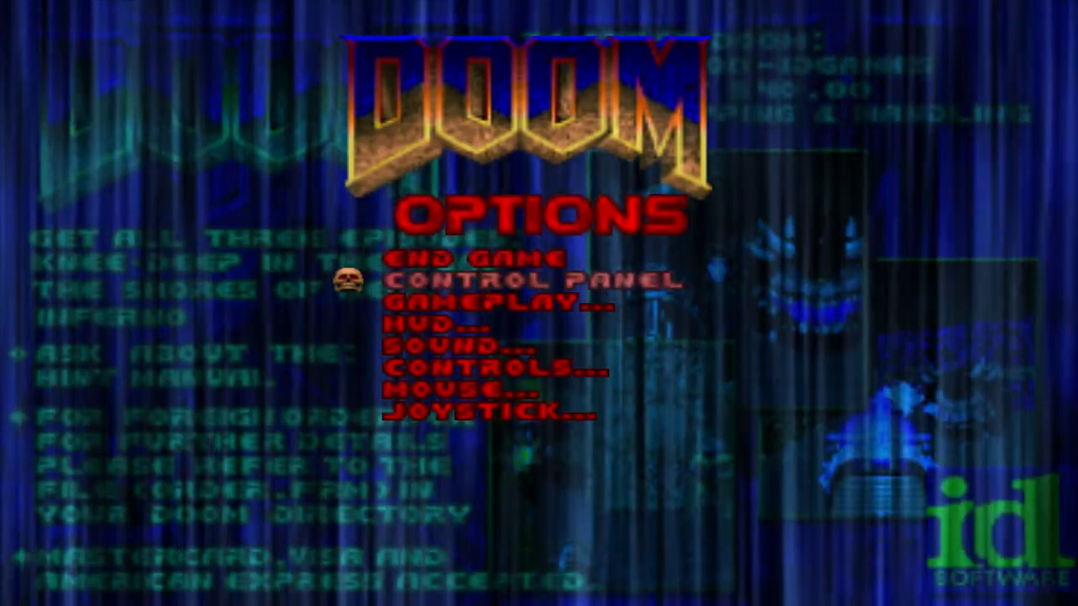
key("Escape")
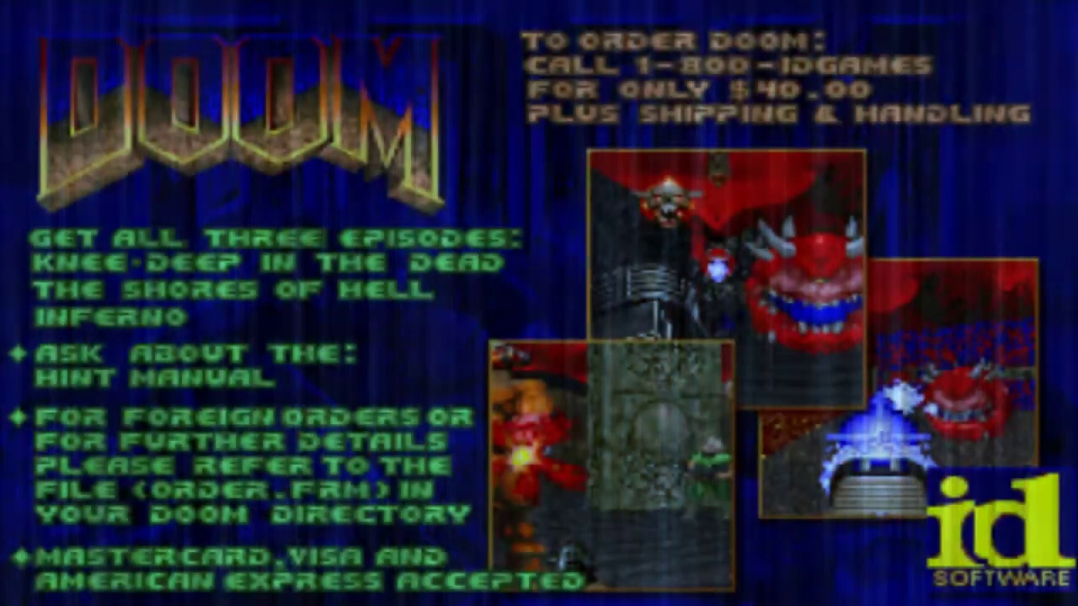
key("Escape")
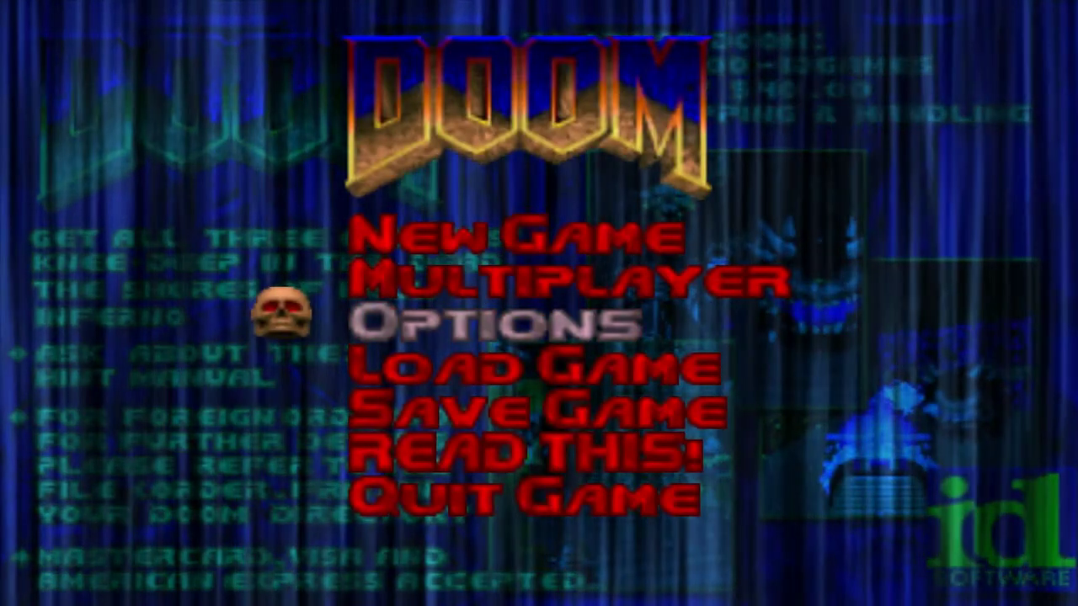
key("Return")
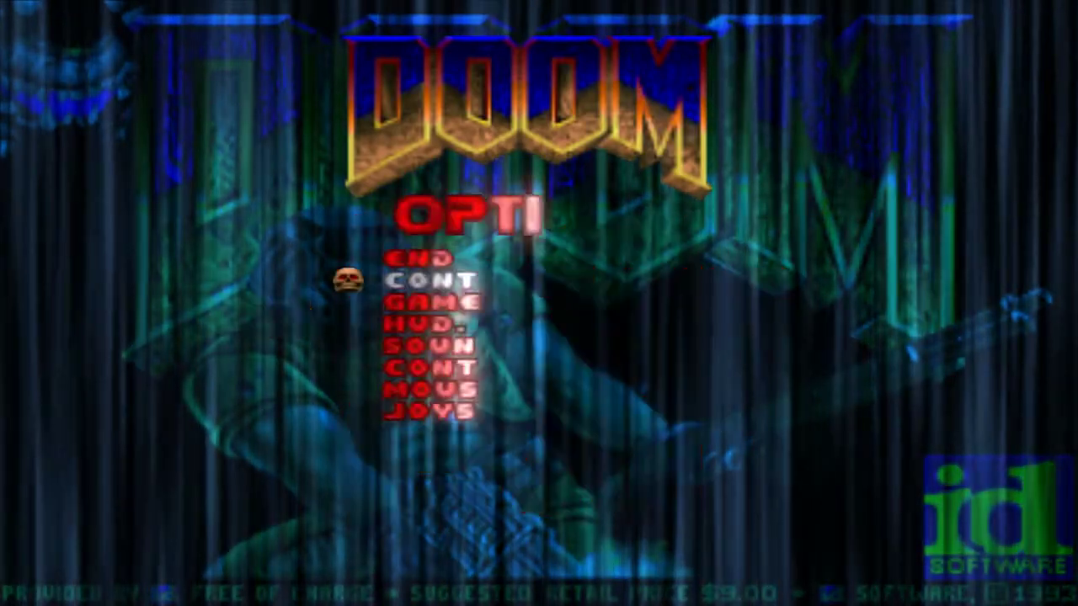
key("Return")
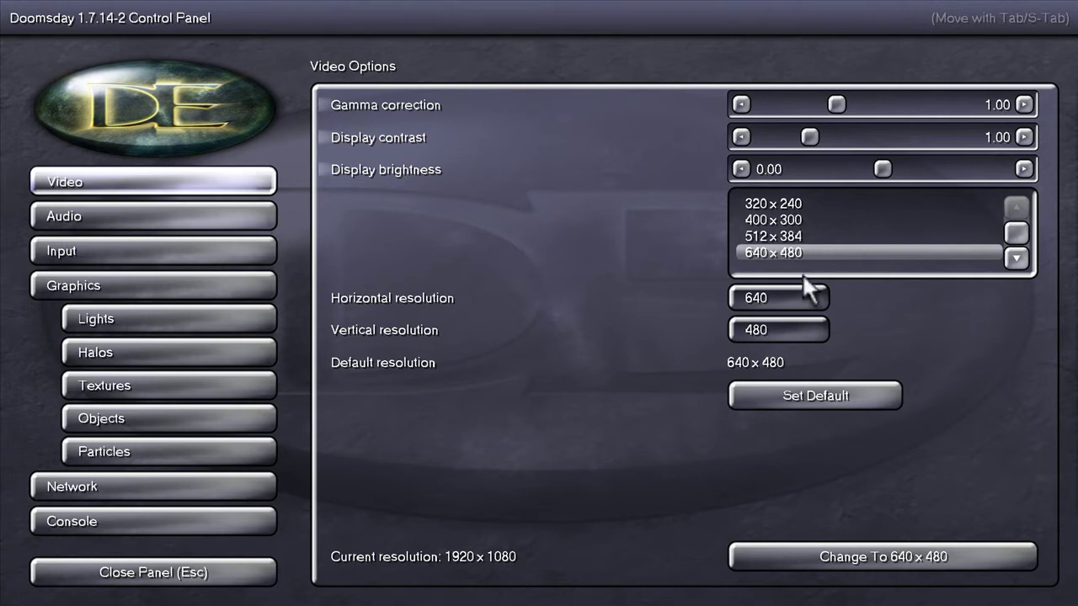
- Set the horizontal resolution to 1920 in the video options
left_click(774, 296)
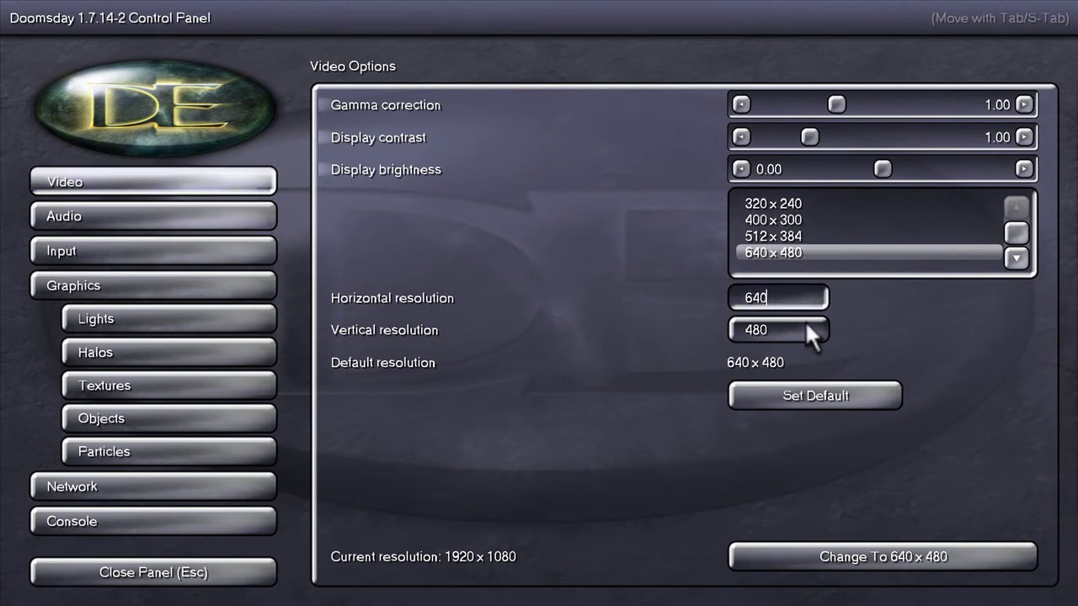
key("BackSpace")
key("BackSpace")
key("BackSpace")
type("1920")
key("Return")
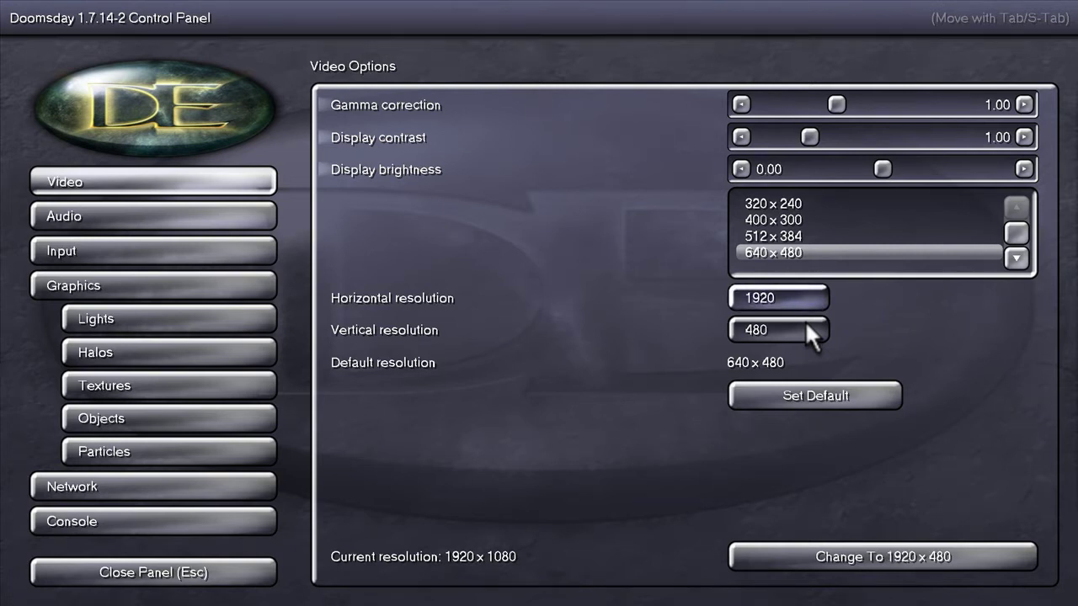
- Set the vertical resolution to 1080, make 1920 x 1080 the default resolution and close the control panel
left_click(805, 324)
type("1090")
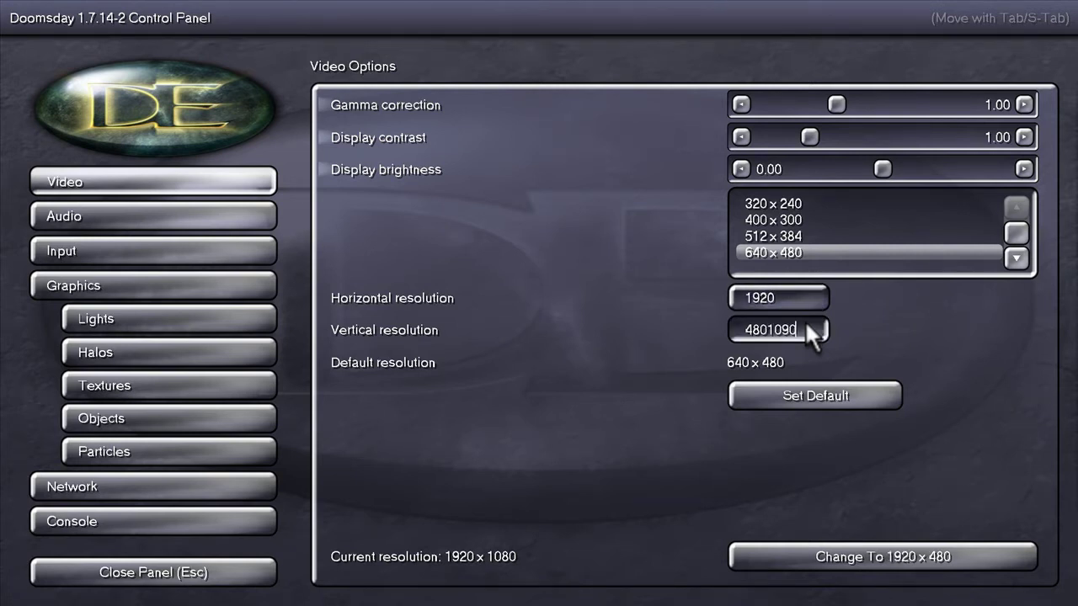
type("9")
key("BackSpace")
key("BackSpace")
key("BackSpace")
key("BackSpace")
key("BackSpace")
key("BackSpace")
type("1080")
key("Return")
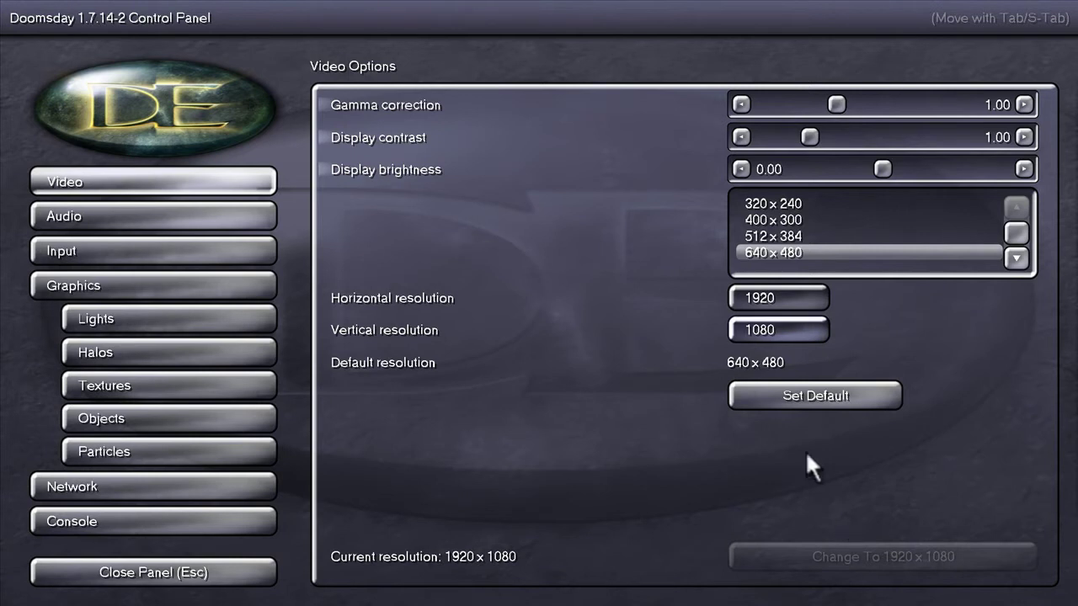
left_click(767, 387)
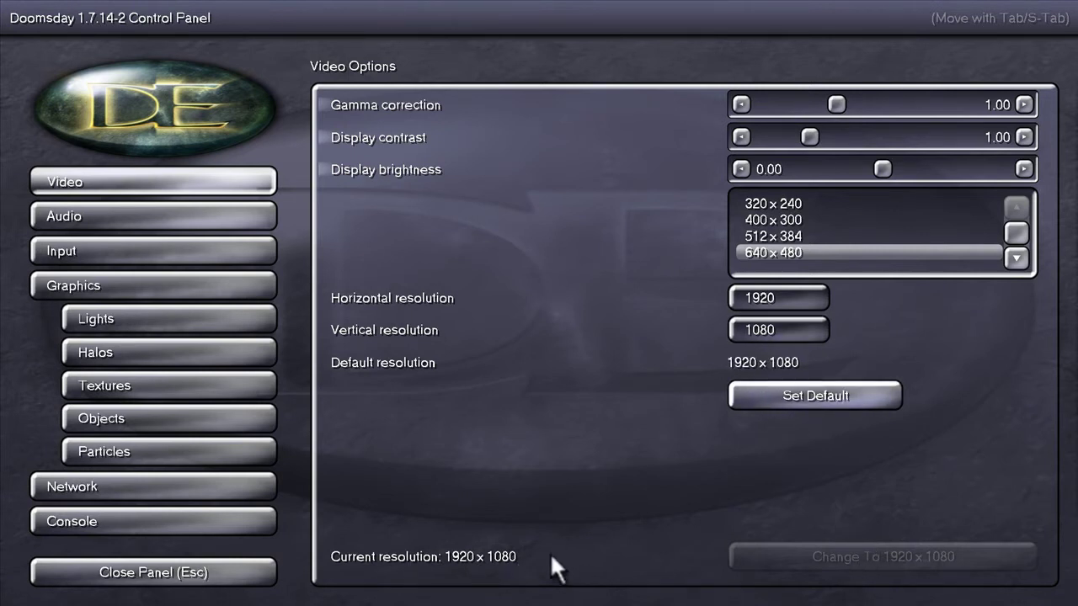
key("Escape")
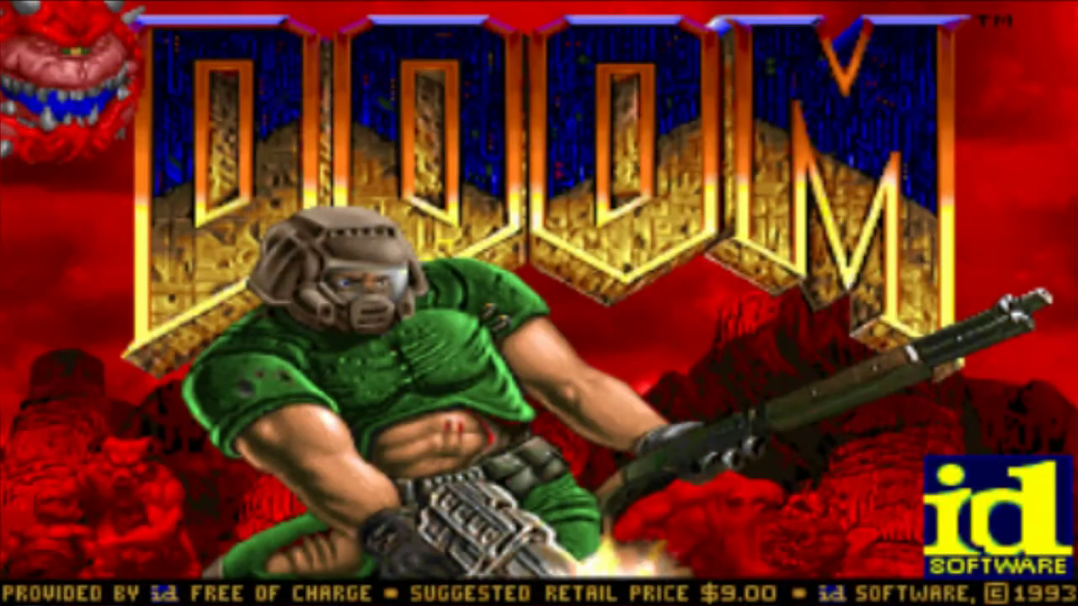